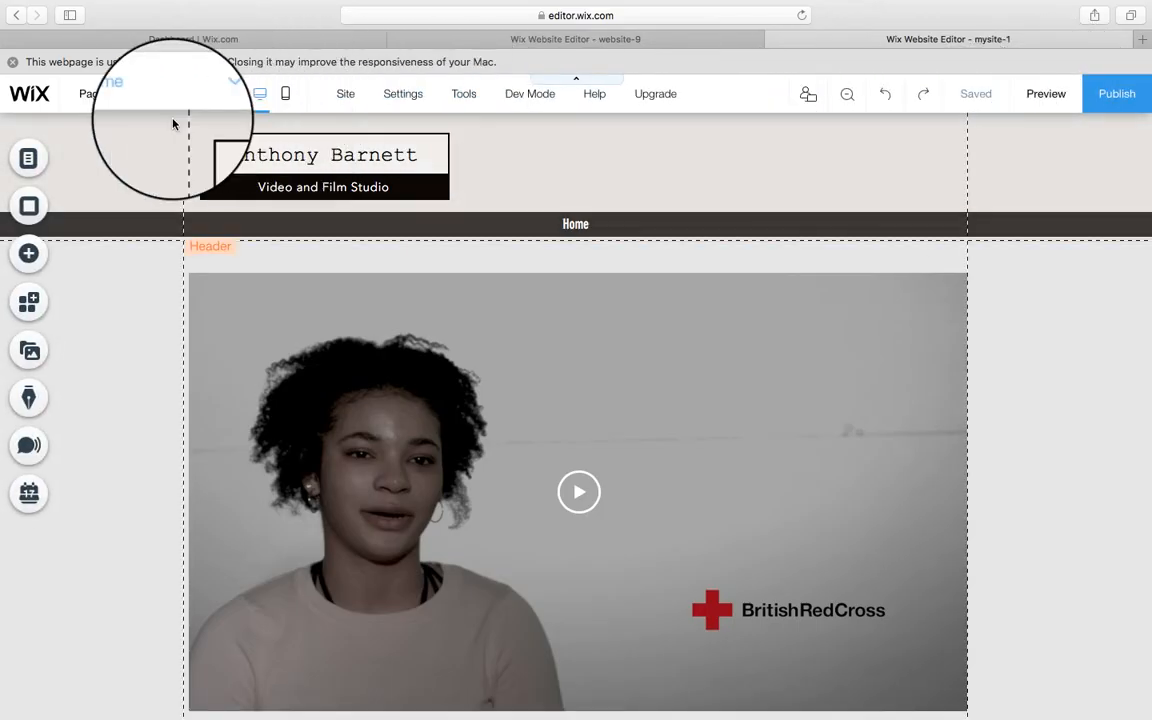
Step: Add a folder named "Level 1" to the site menu
click(30, 160)
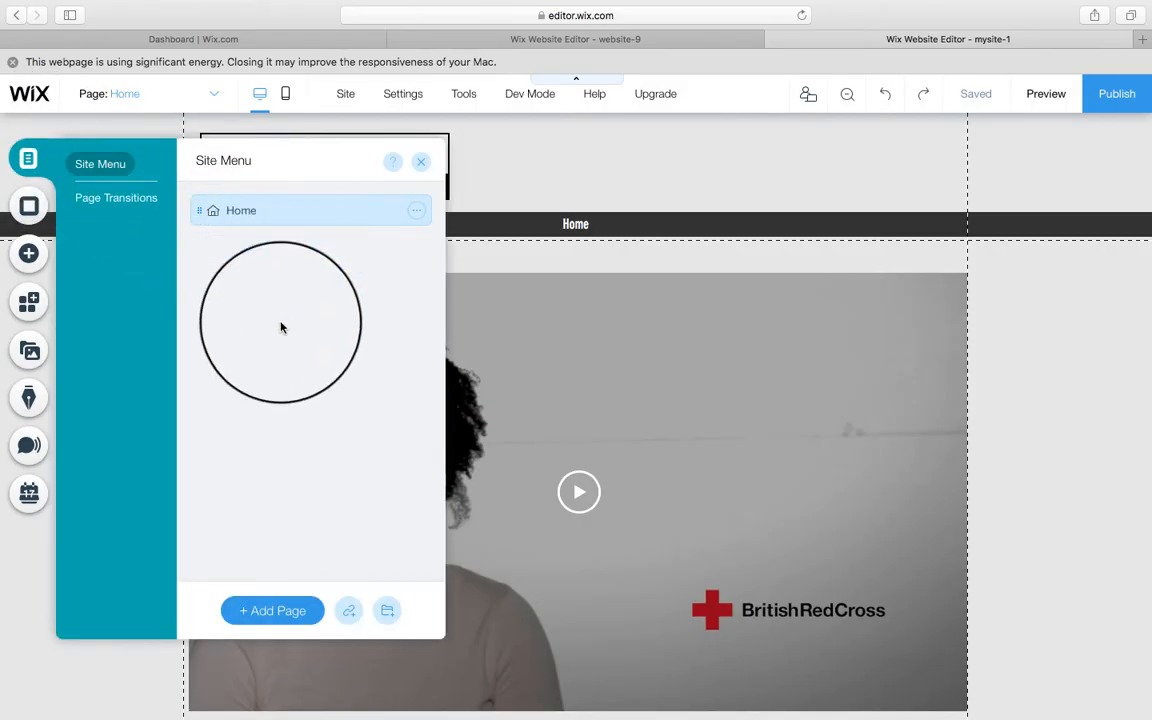
click(392, 618)
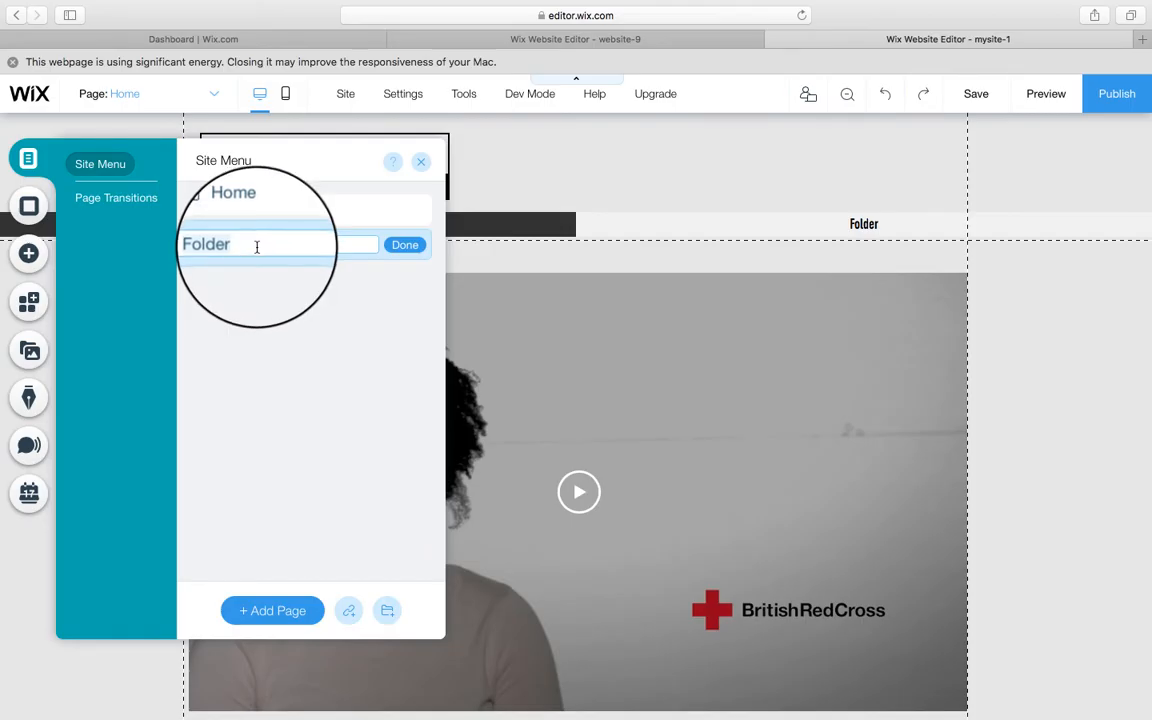
text(Level 1)
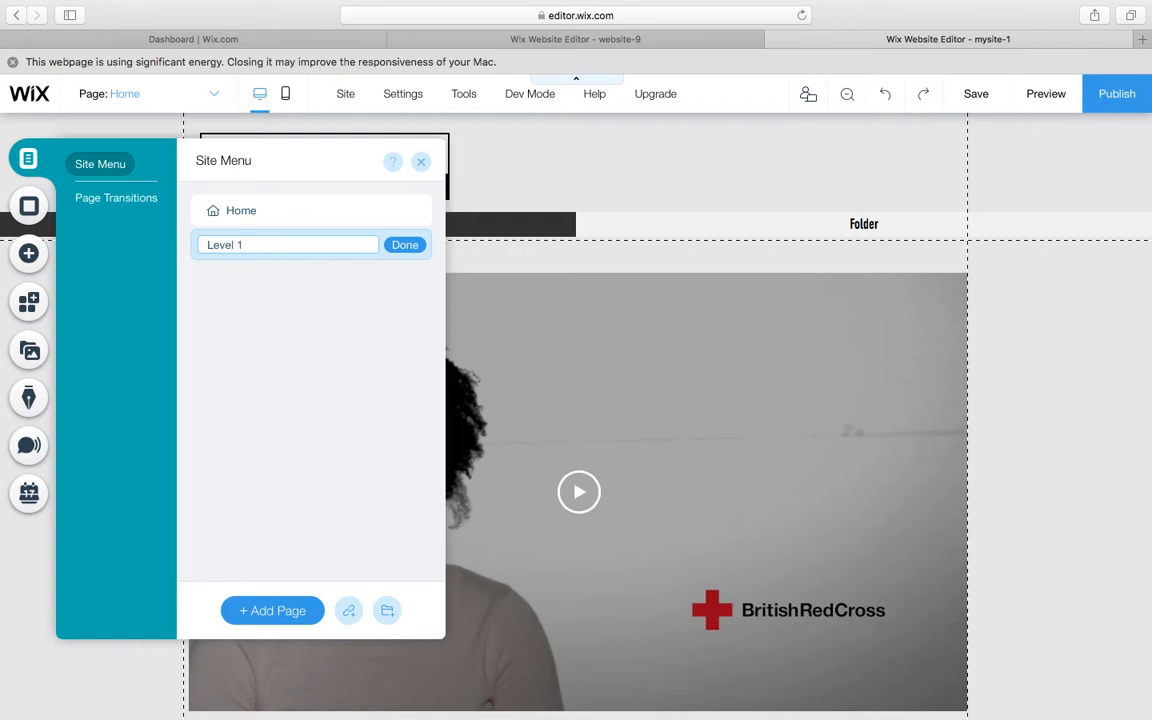
click(405, 246)
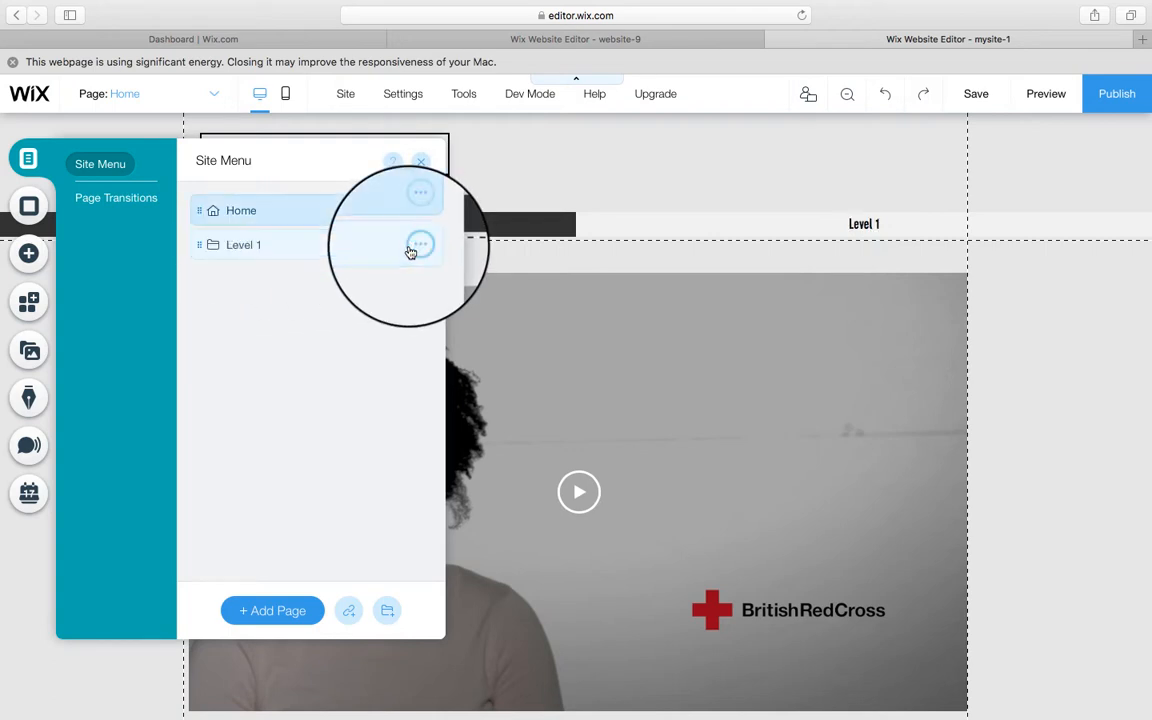
Step: Add a new page named "Planning and Production" to the site menu
click(282, 612)
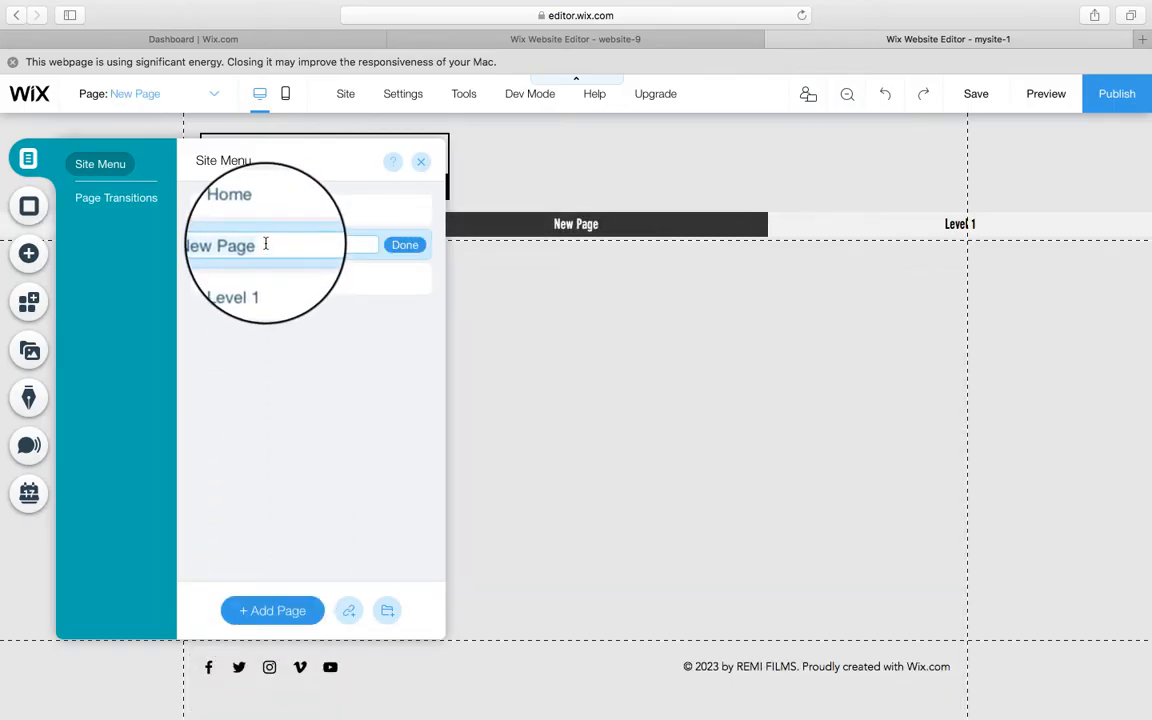
text(Planning and Production)
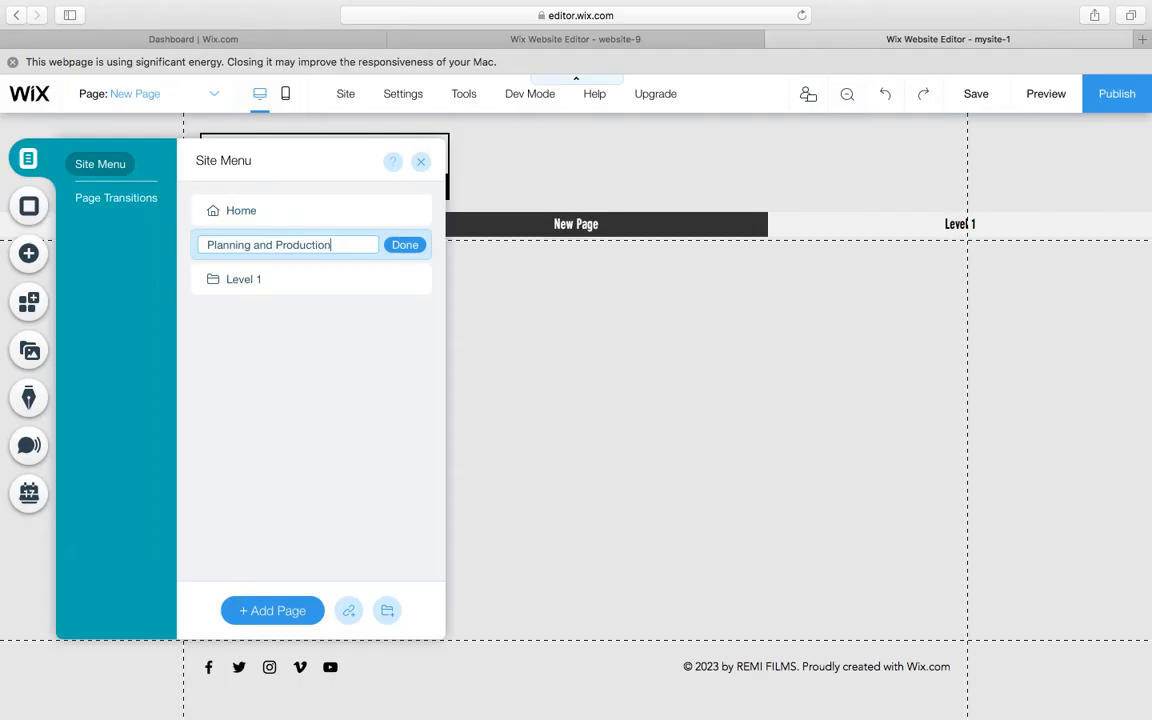
click(409, 249)
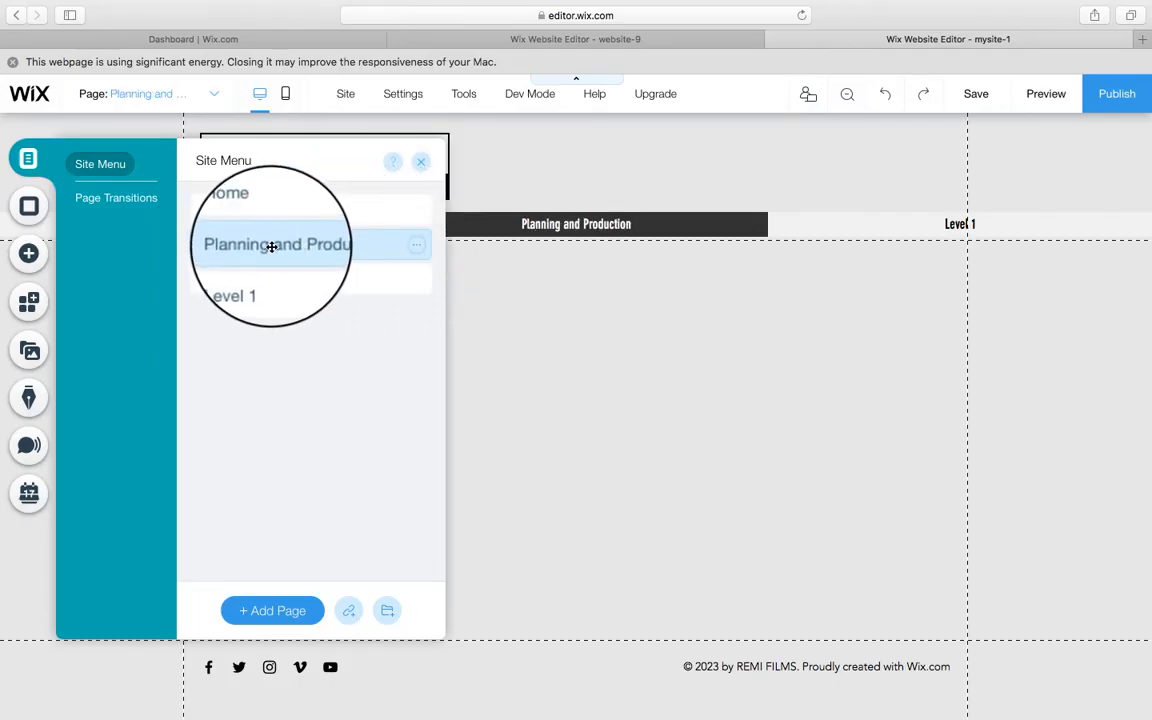
Step: Move the Planning and Production page below the Level 1 folder and make it a subpage of that folder
drag(275, 244, 277, 265)
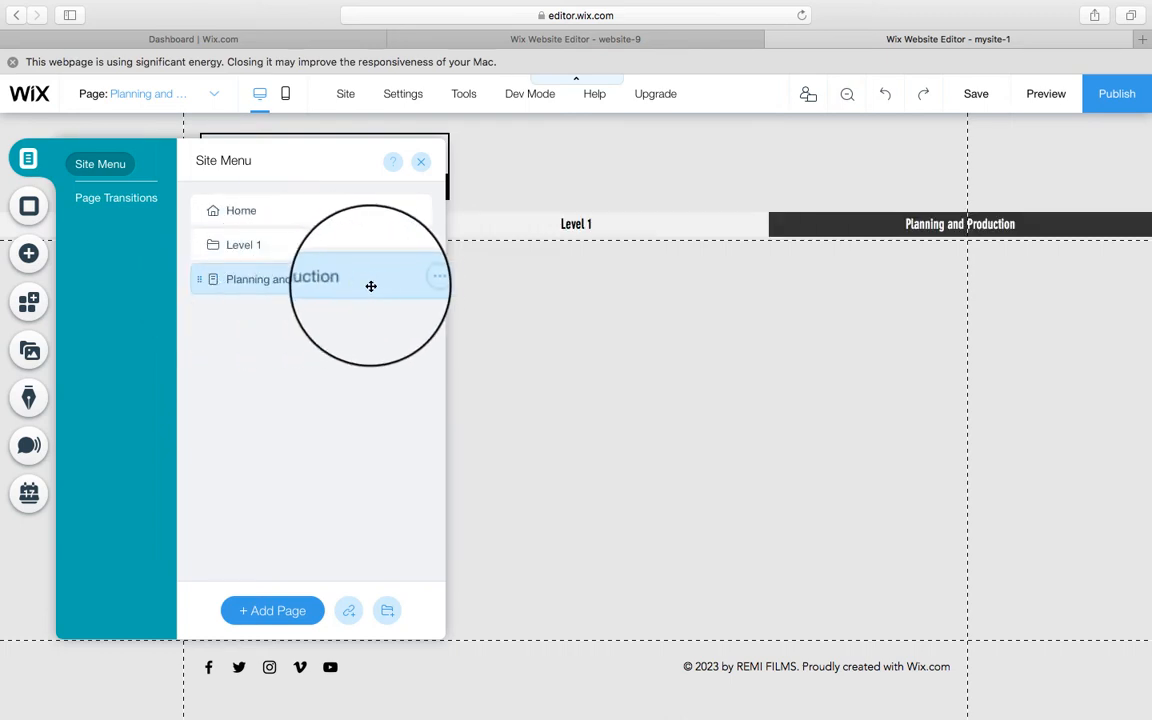
click(418, 285)
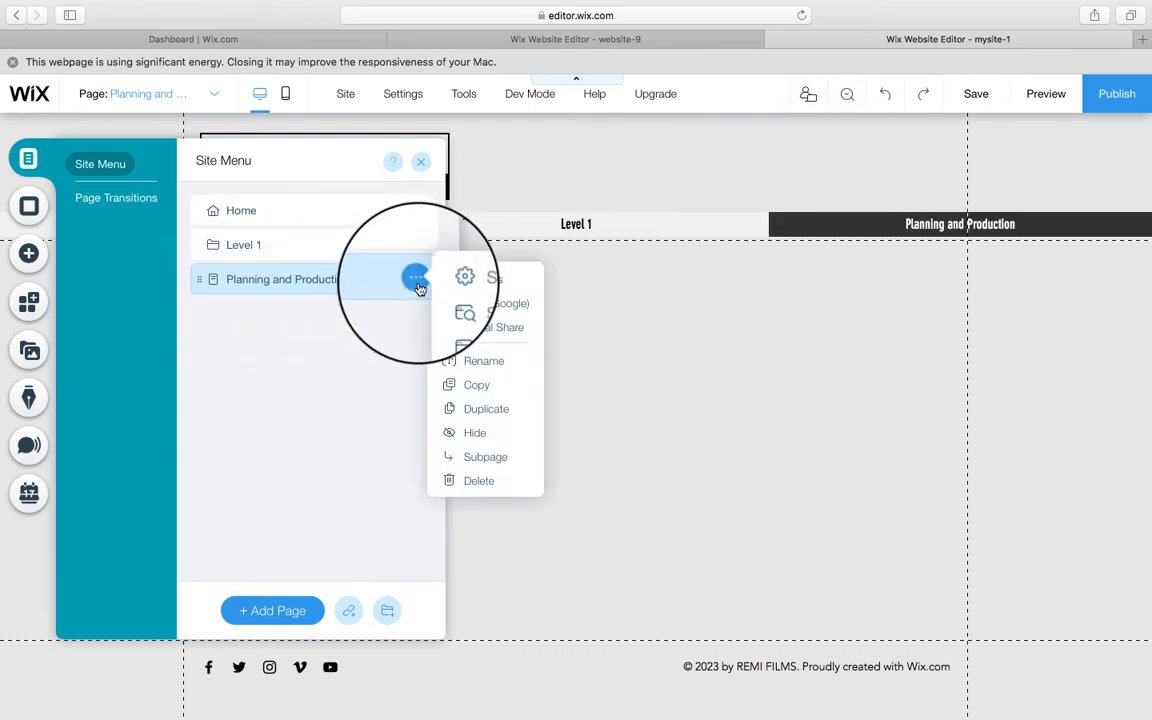
click(478, 460)
drag(300, 282, 292, 330)
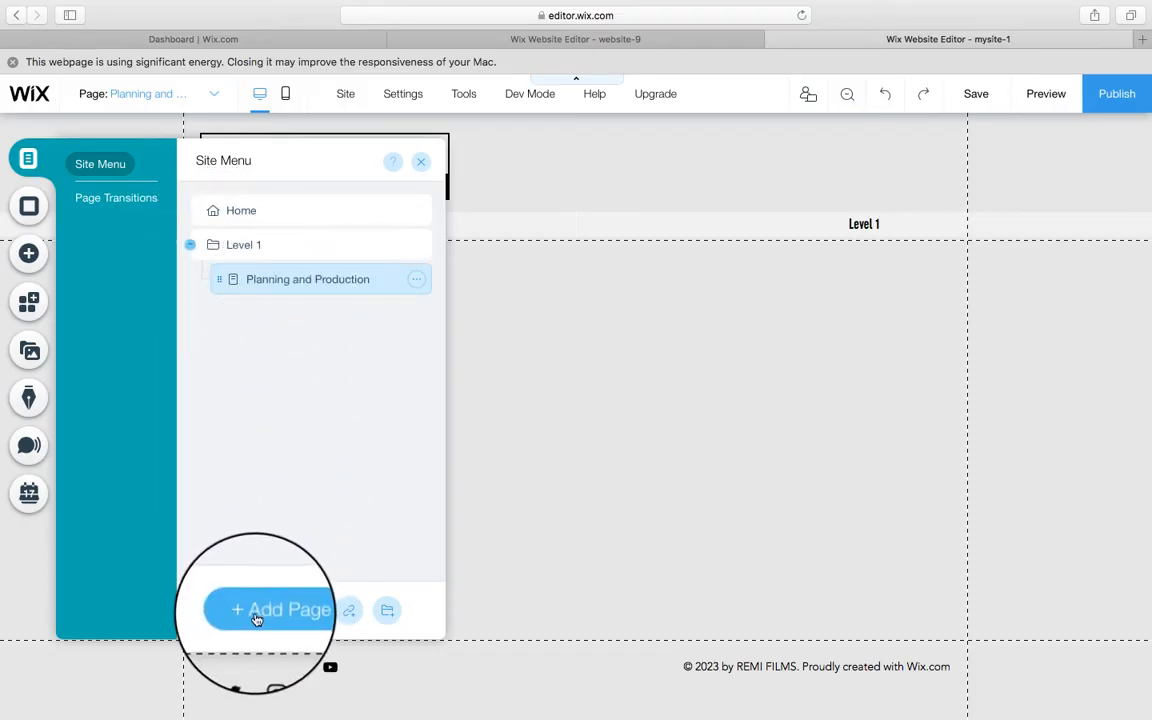
Step: Add a page named "Research Development and Problem Solving" inside the Level 1 folder
click(256, 612)
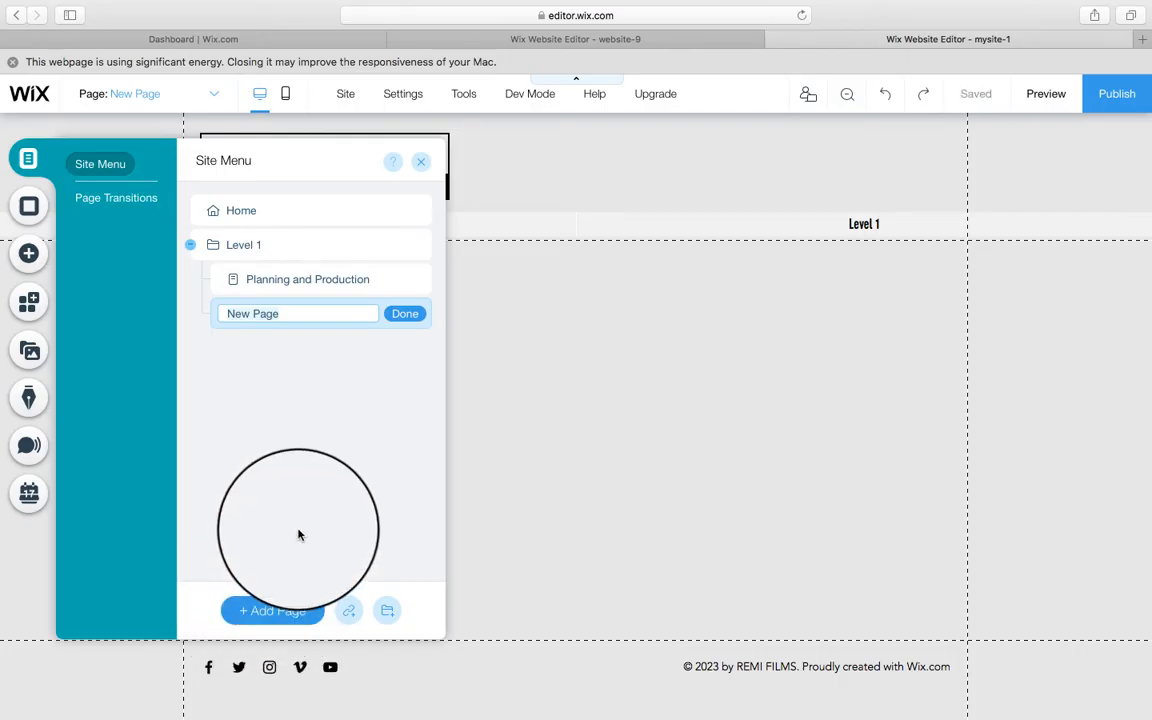
text(Research Development a)
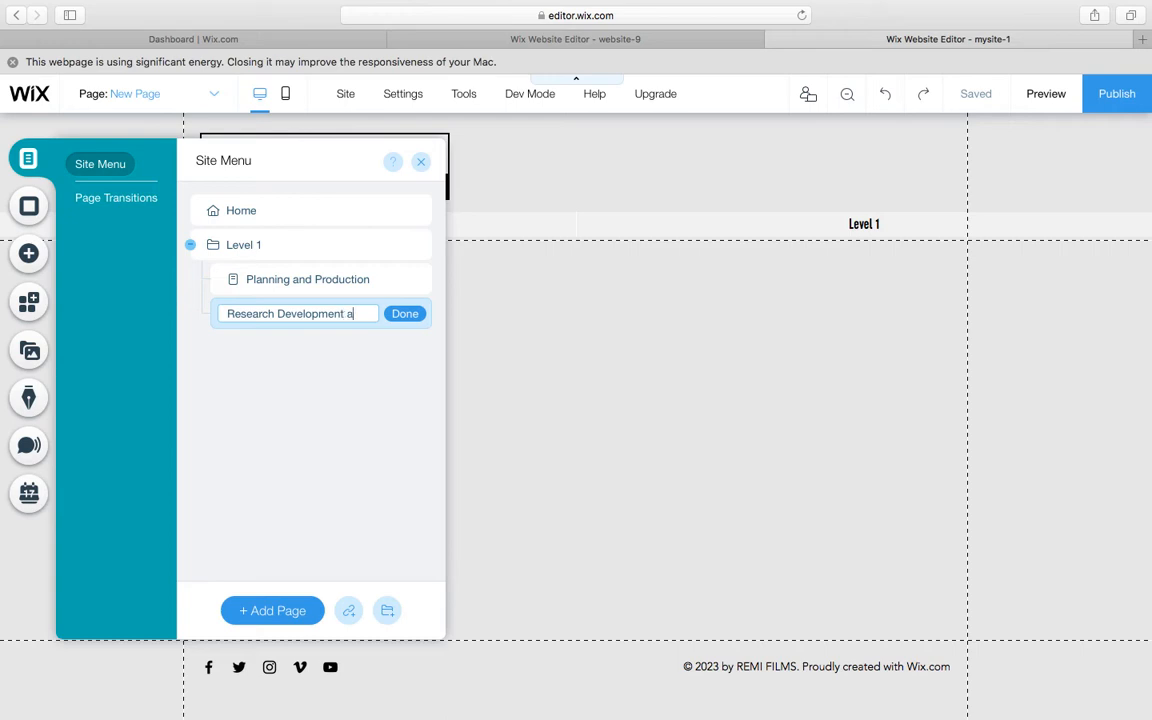
text(nd P)
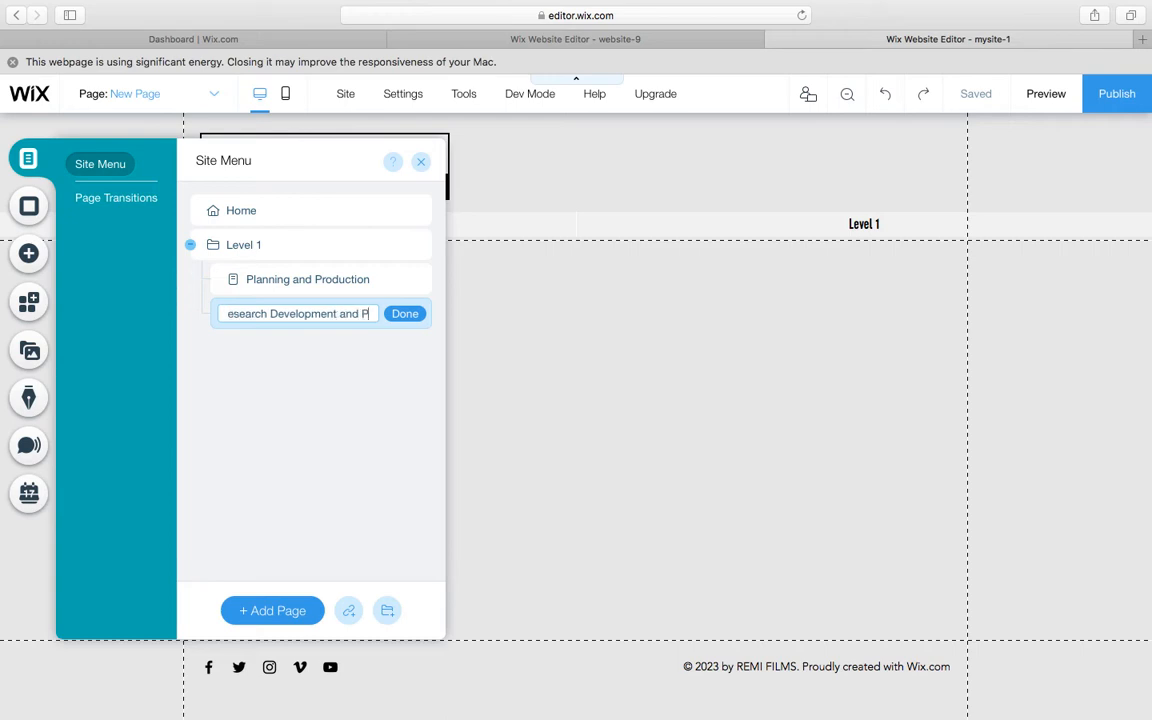
text(rob)
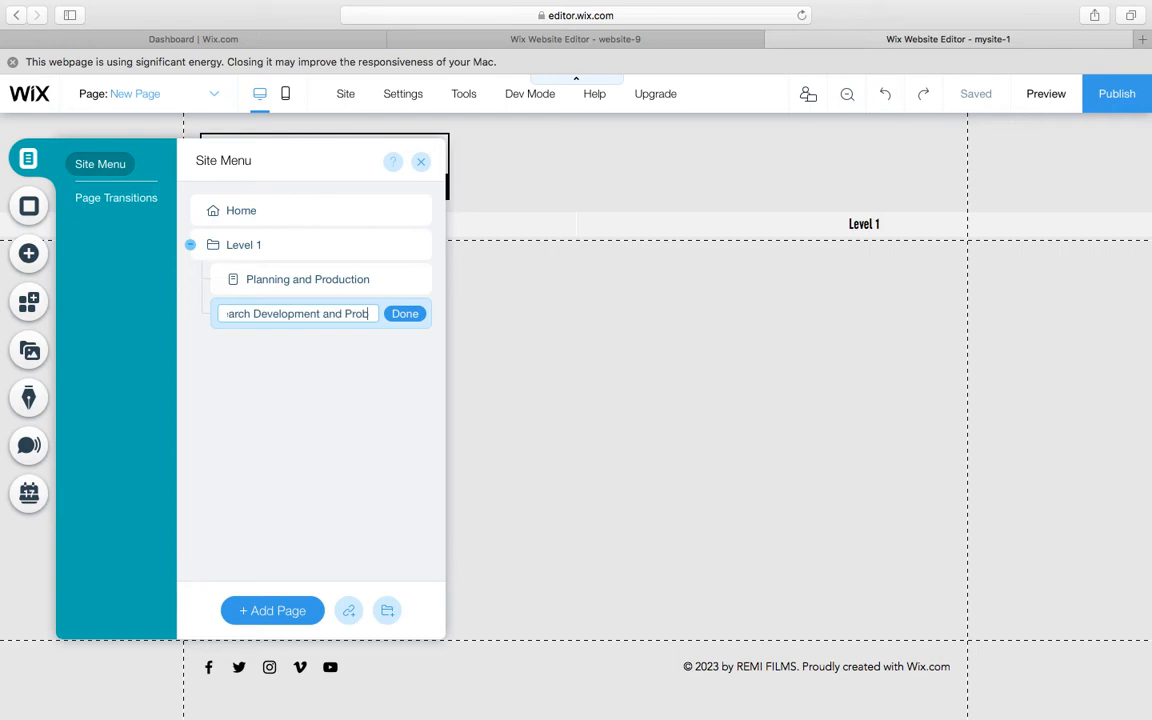
text(lem)
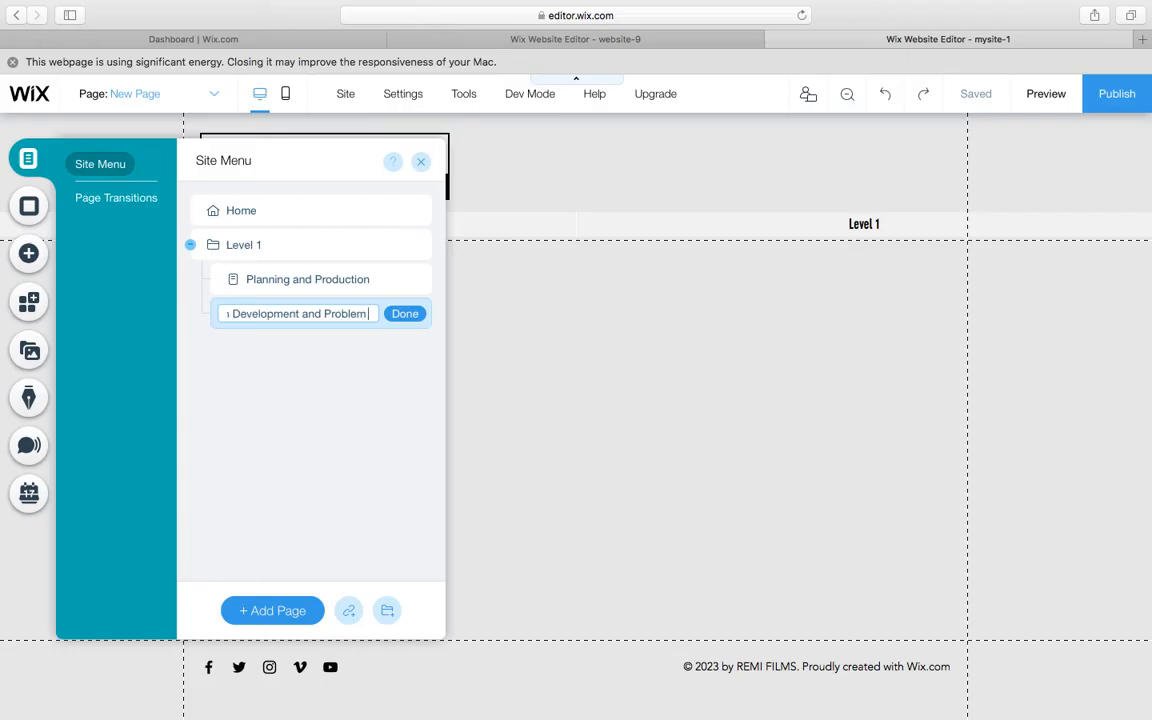
text( Sol)
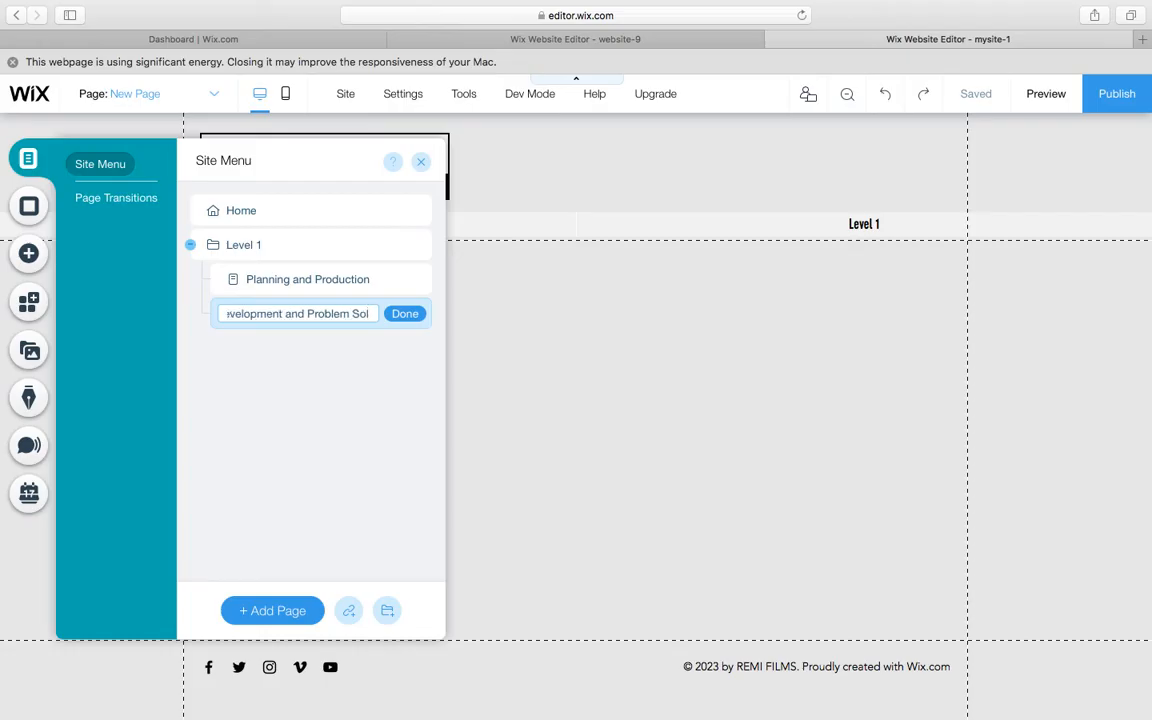
text(ving)
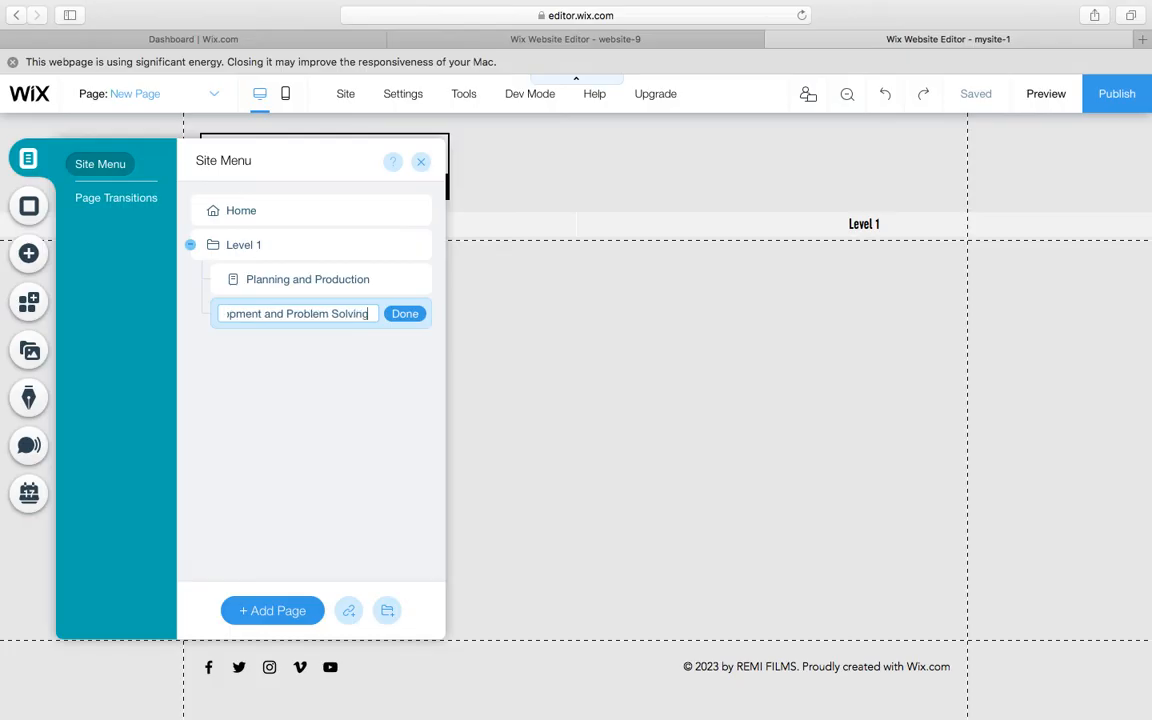
click(408, 320)
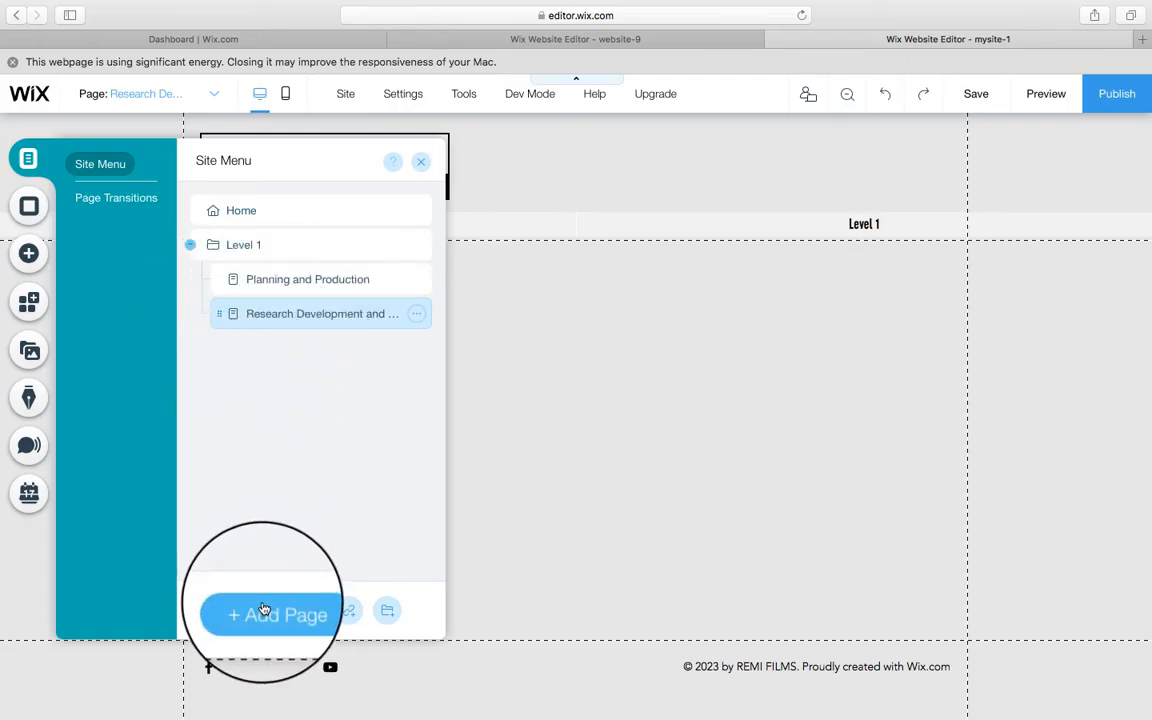
Step: Add a page named "Practical Skills and Presentation" inside the Level 1 folder
click(265, 613)
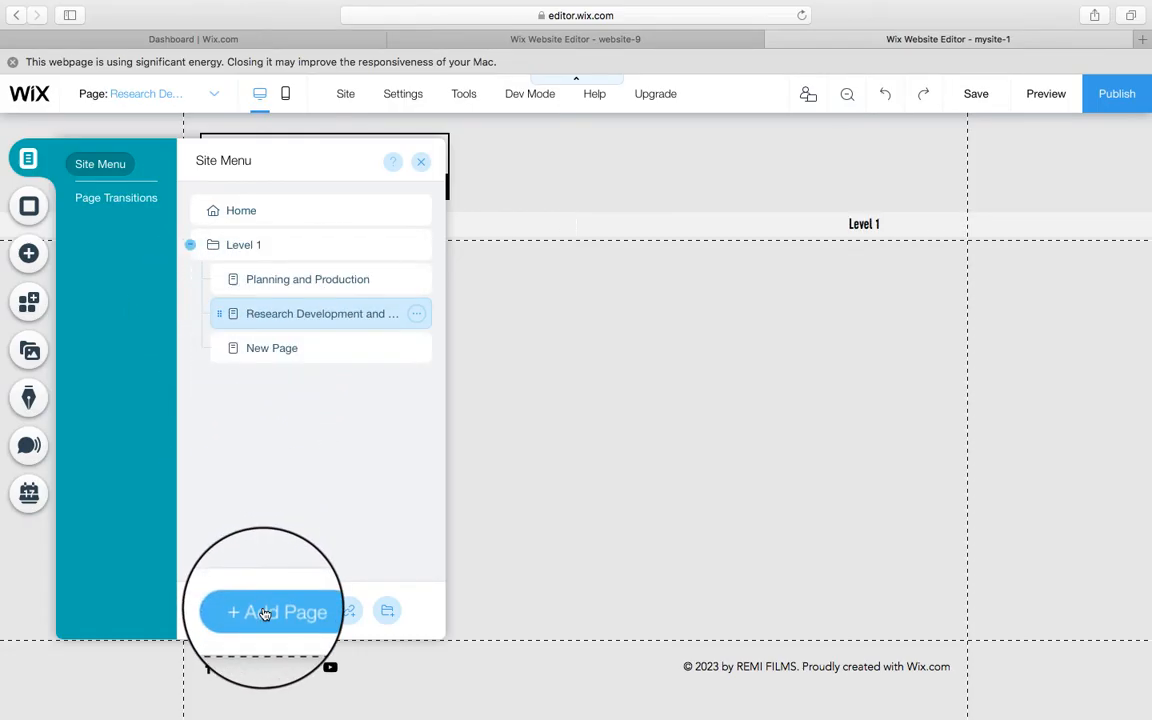
text(Practical Ski)
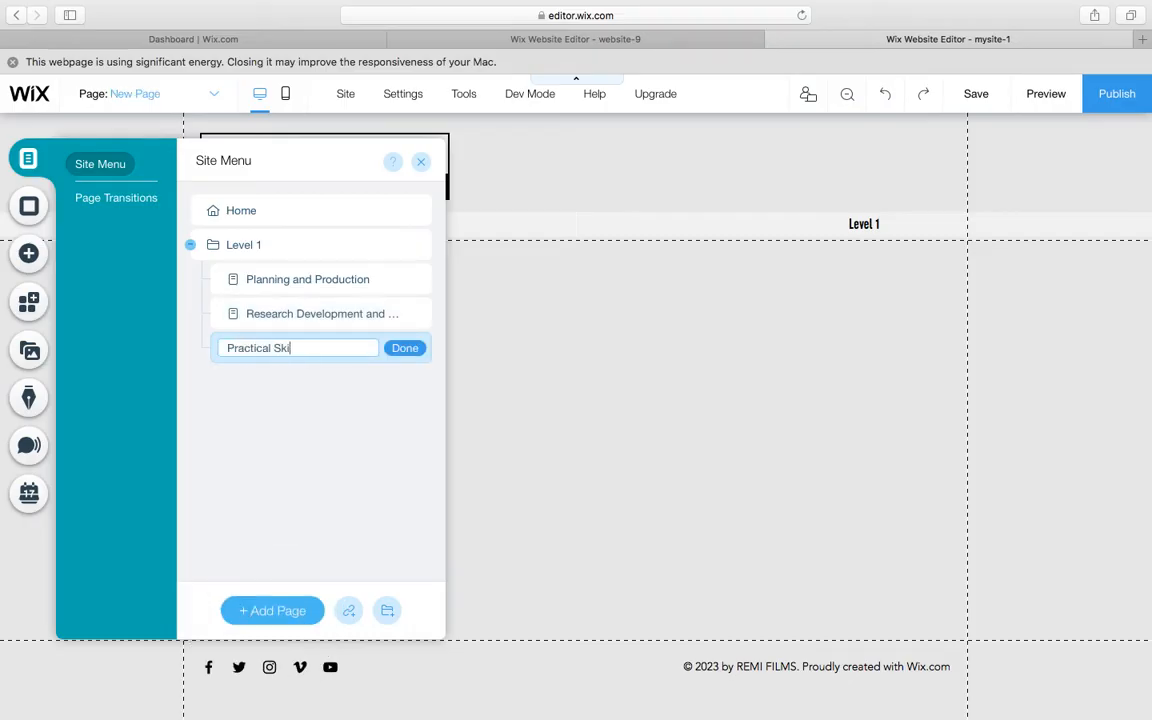
text(lls and Presentation)
click(404, 349)
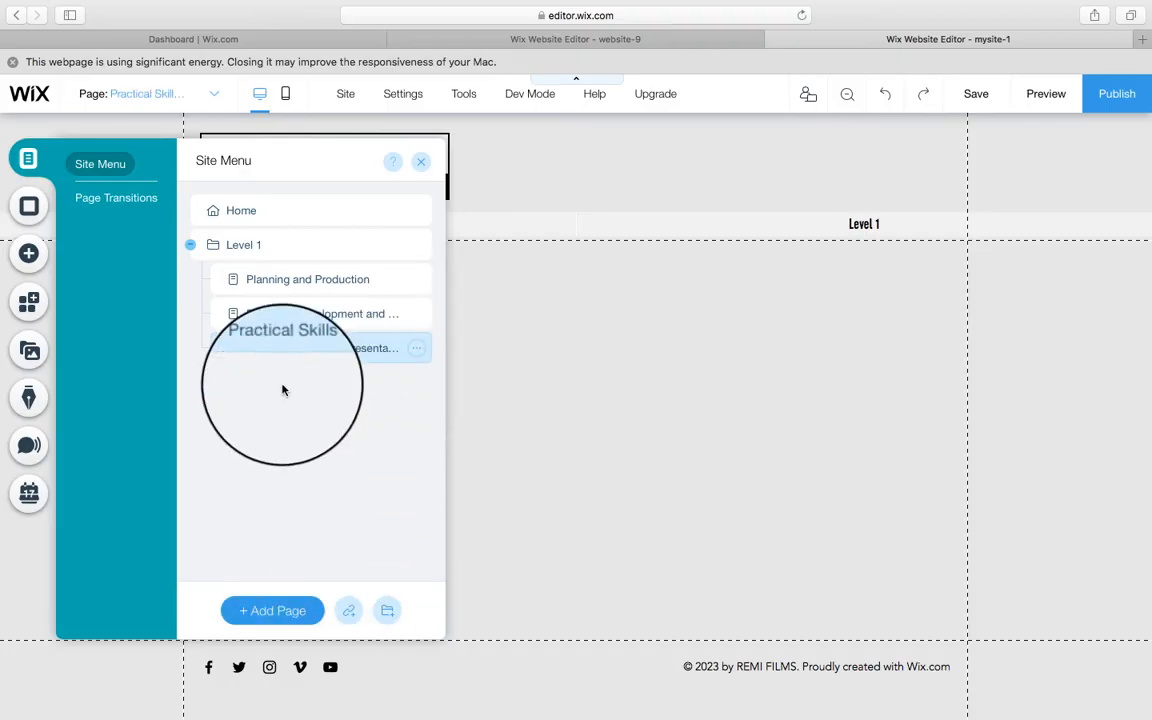
Step: Add a page named "Evaluation and Reflection" inside the Level 1 folder and close the site menu
click(274, 612)
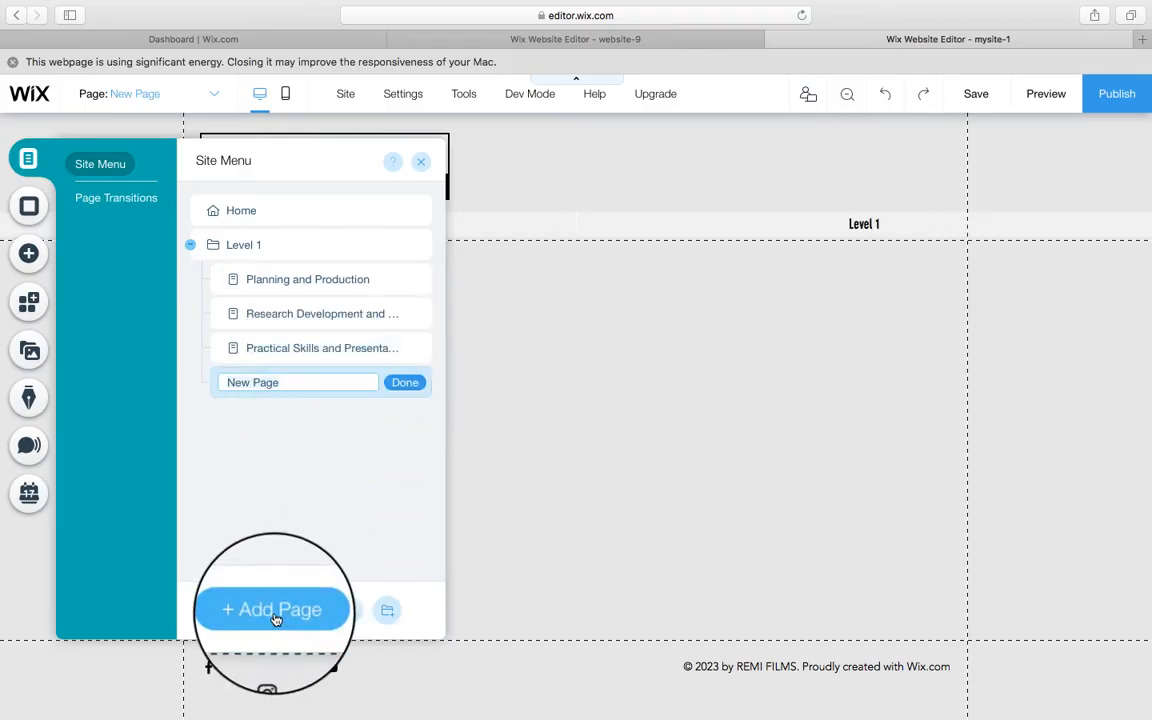
text(Evaluation)
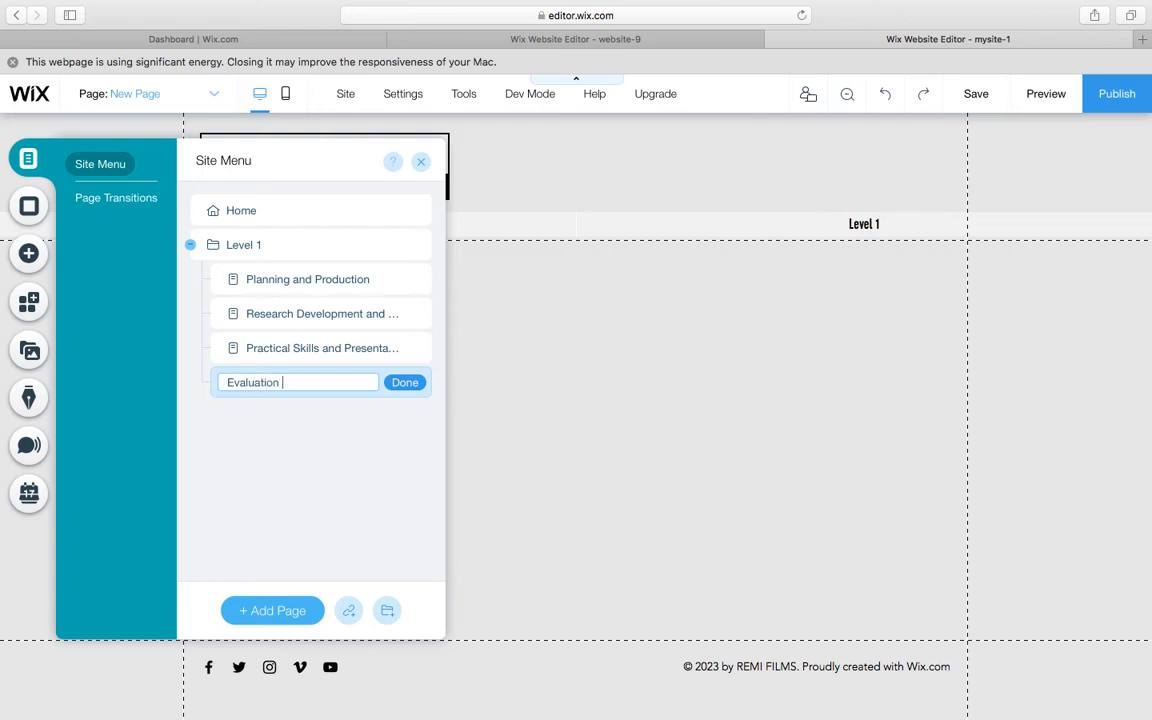
text( and Reflection)
click(404, 382)
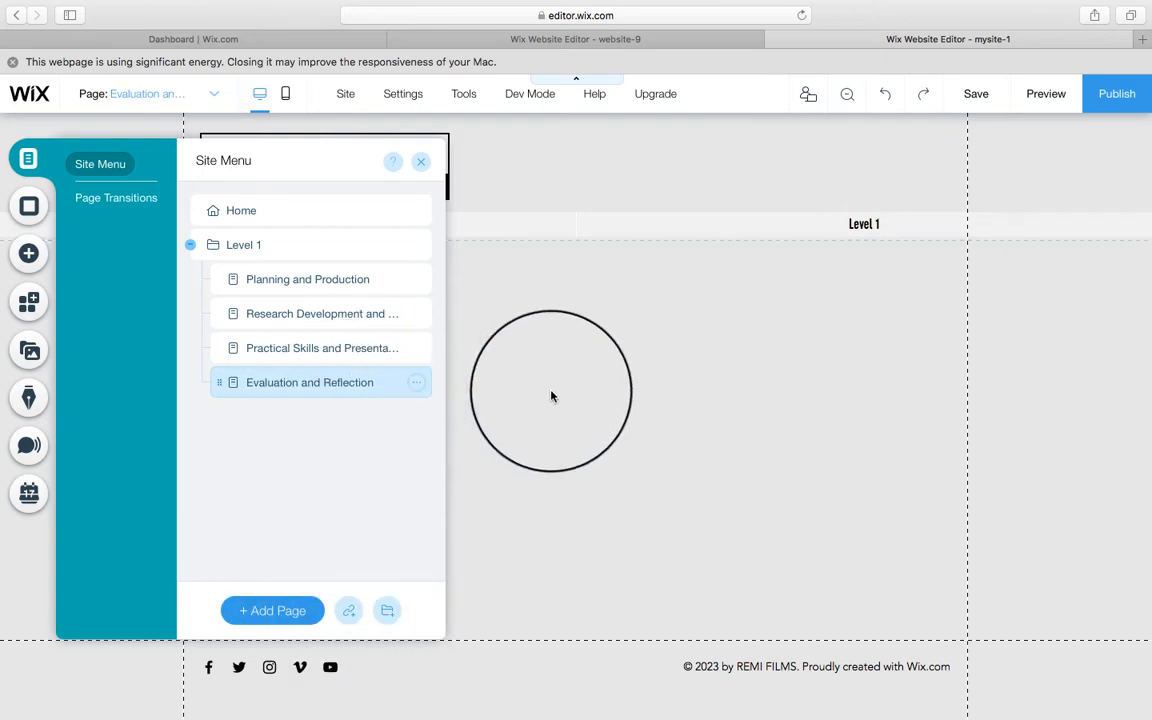
click(551, 397)
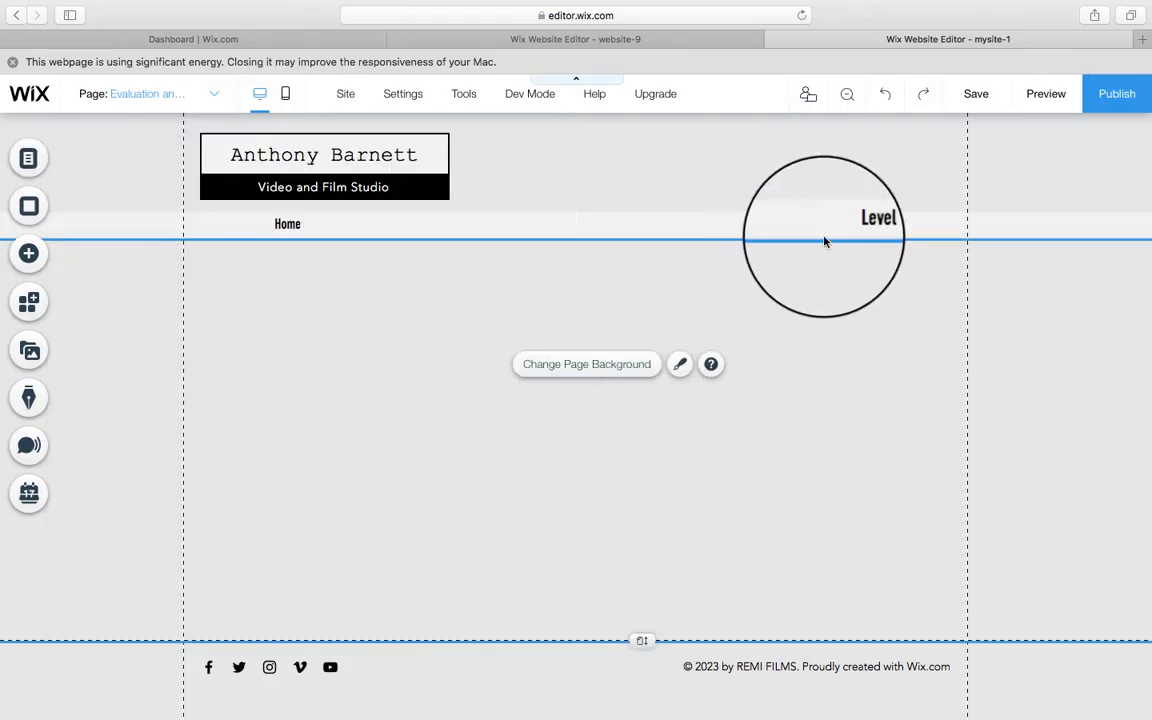
Step: Preview the site to check the Level 1 entry in the navigation menu, and return to editing
click(1054, 97)
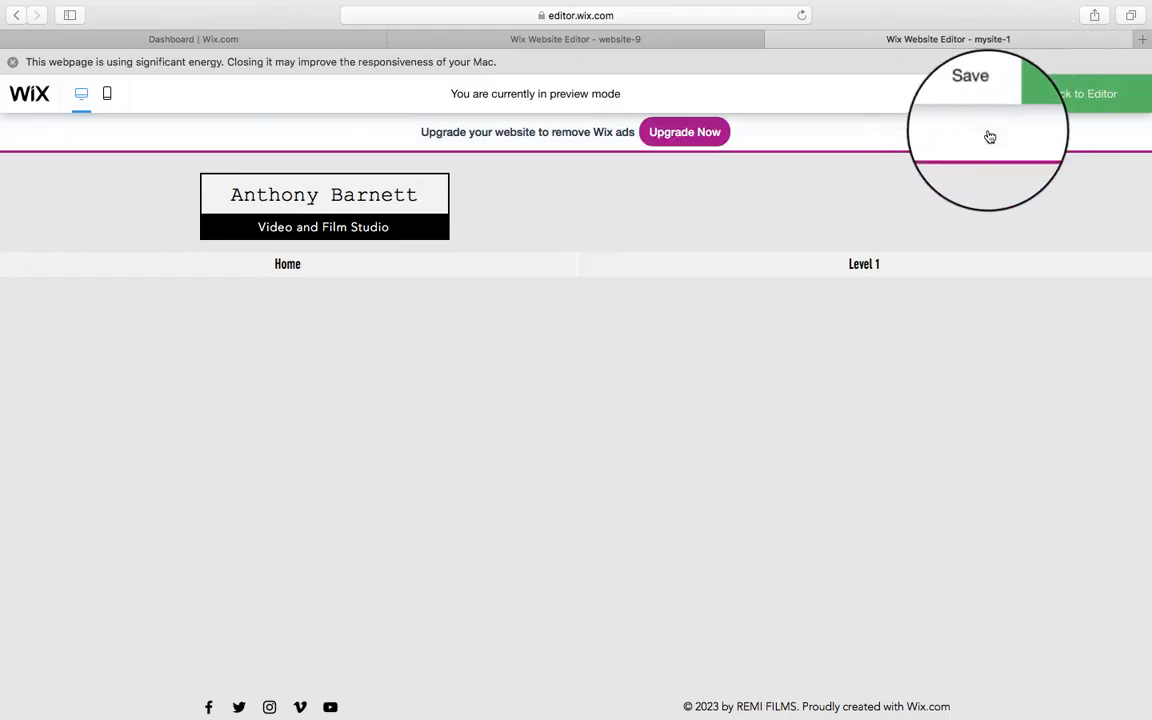
mouse_move(858, 266)
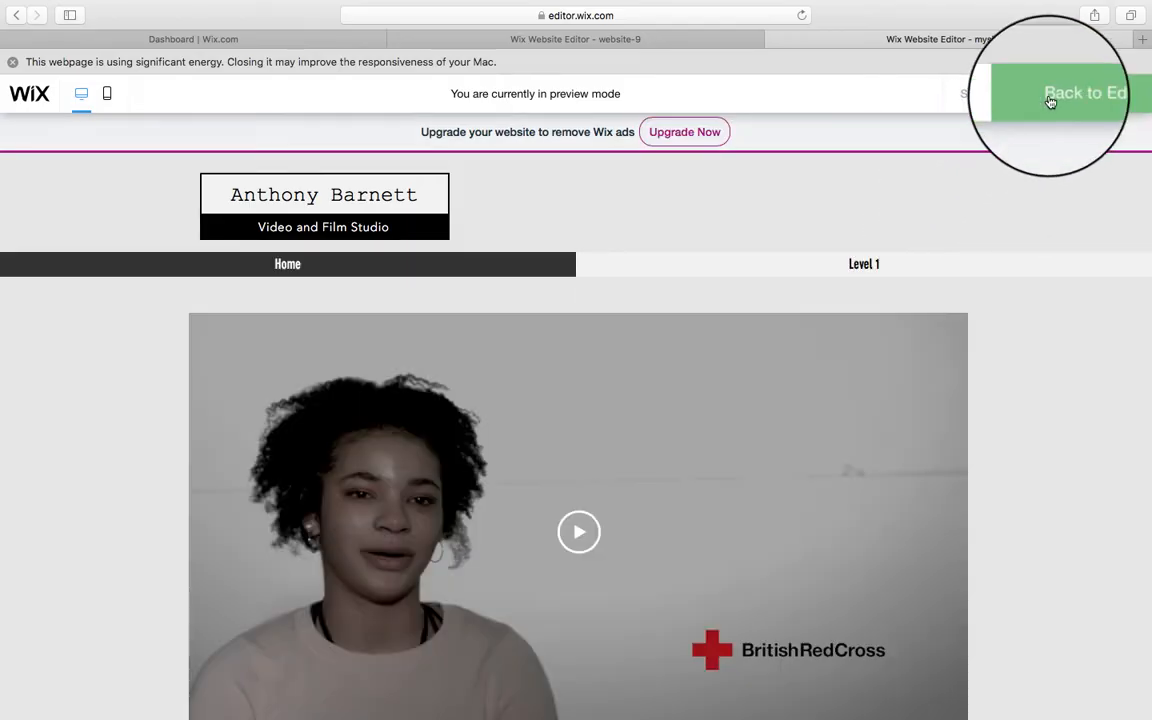
click(1081, 96)
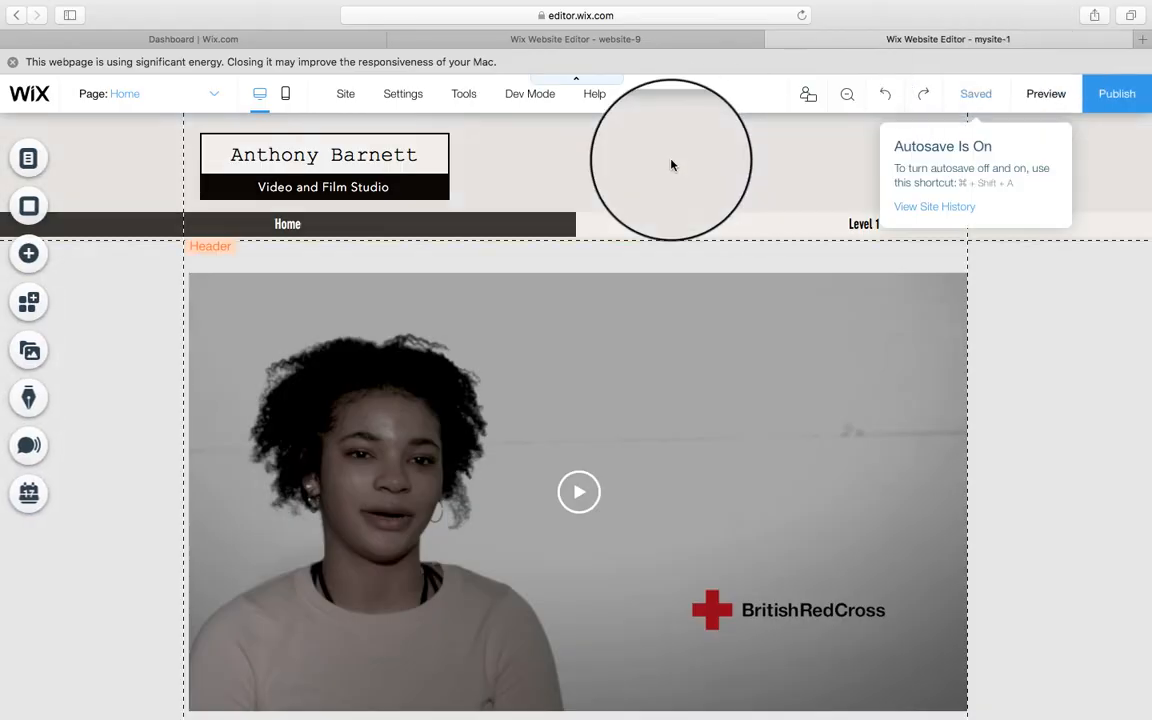
Step: Add a second folder named "Level 2" to the site menu
click(27, 160)
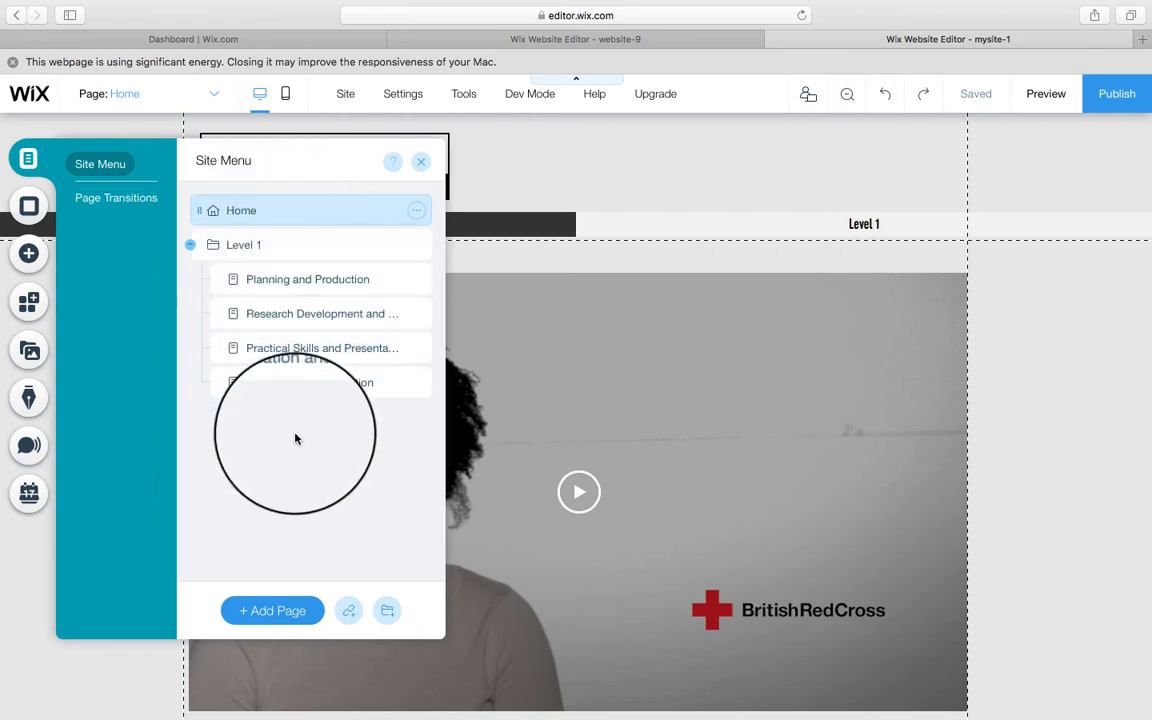
click(389, 613)
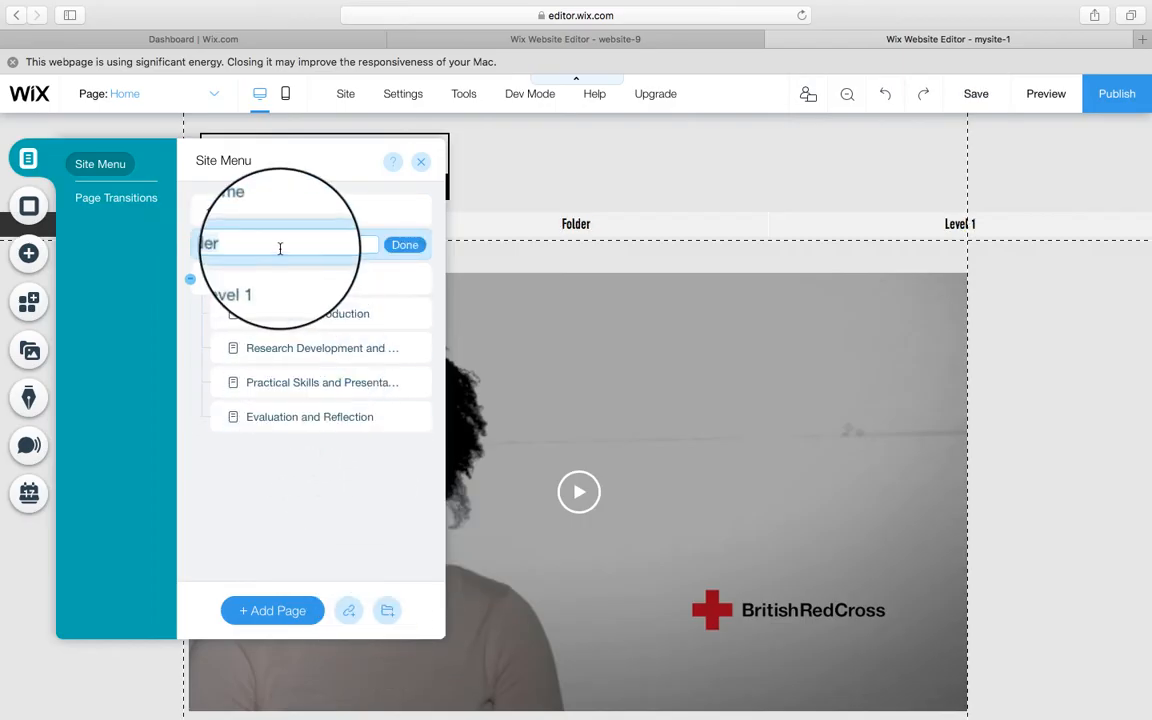
text(Level)
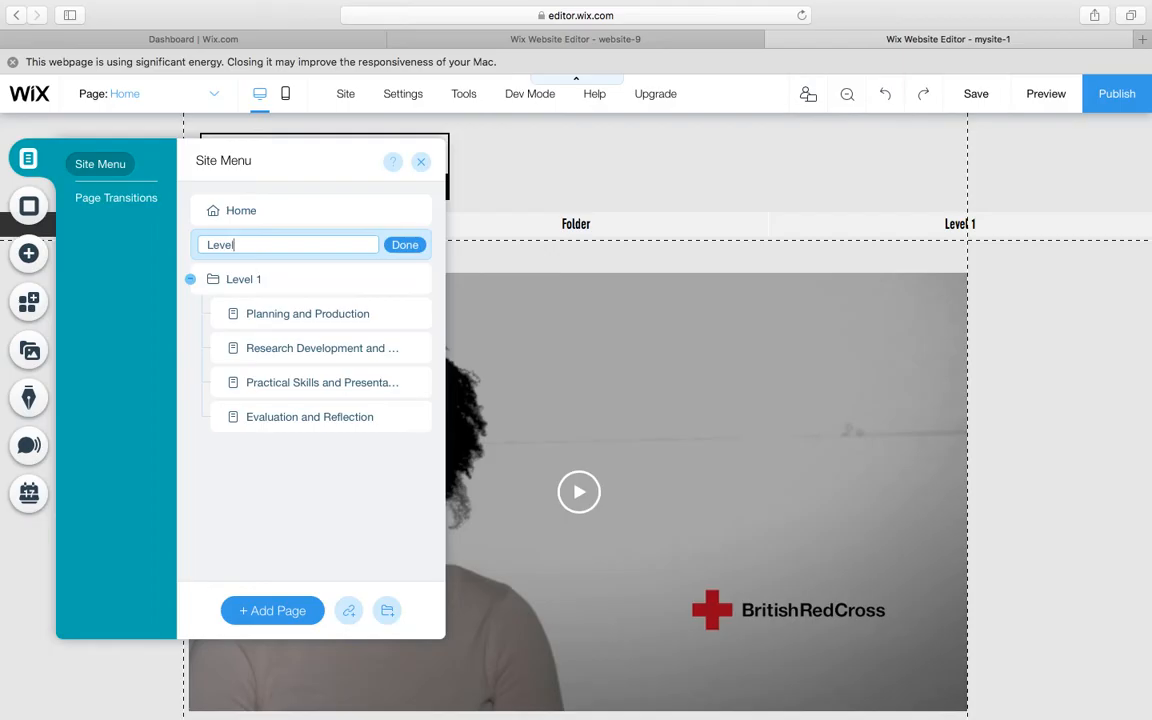
text( 2)
click(417, 247)
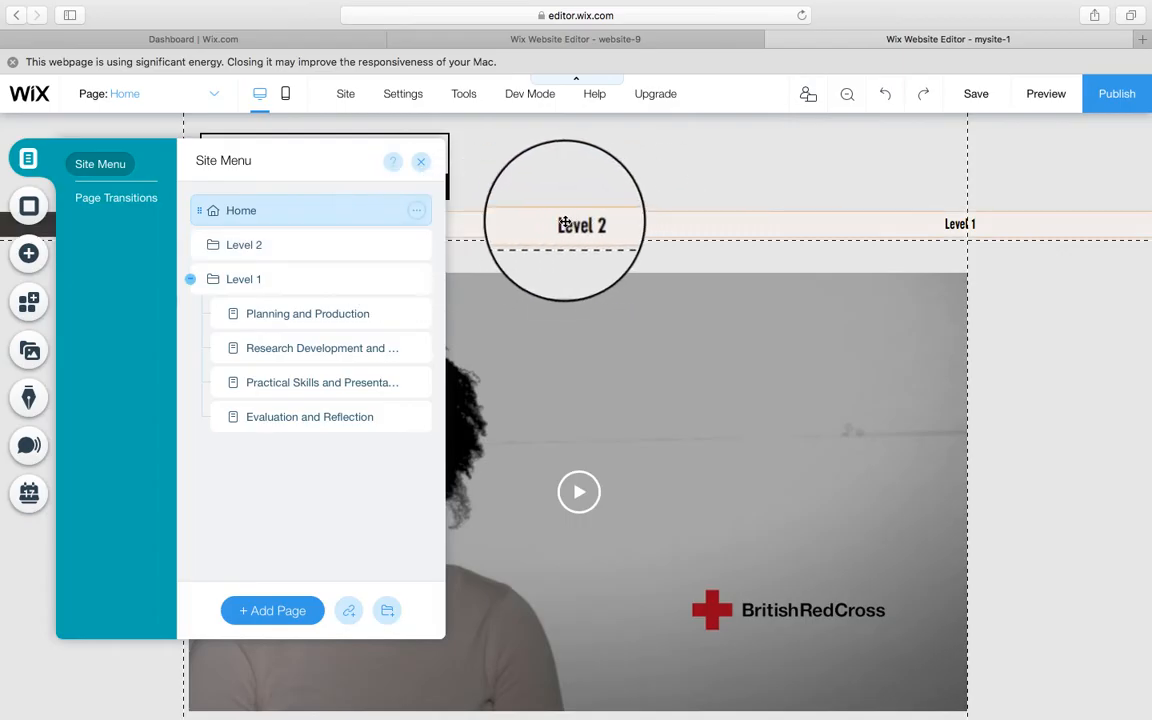
Step: Add a new page named "Research" to the site menu
click(273, 245)
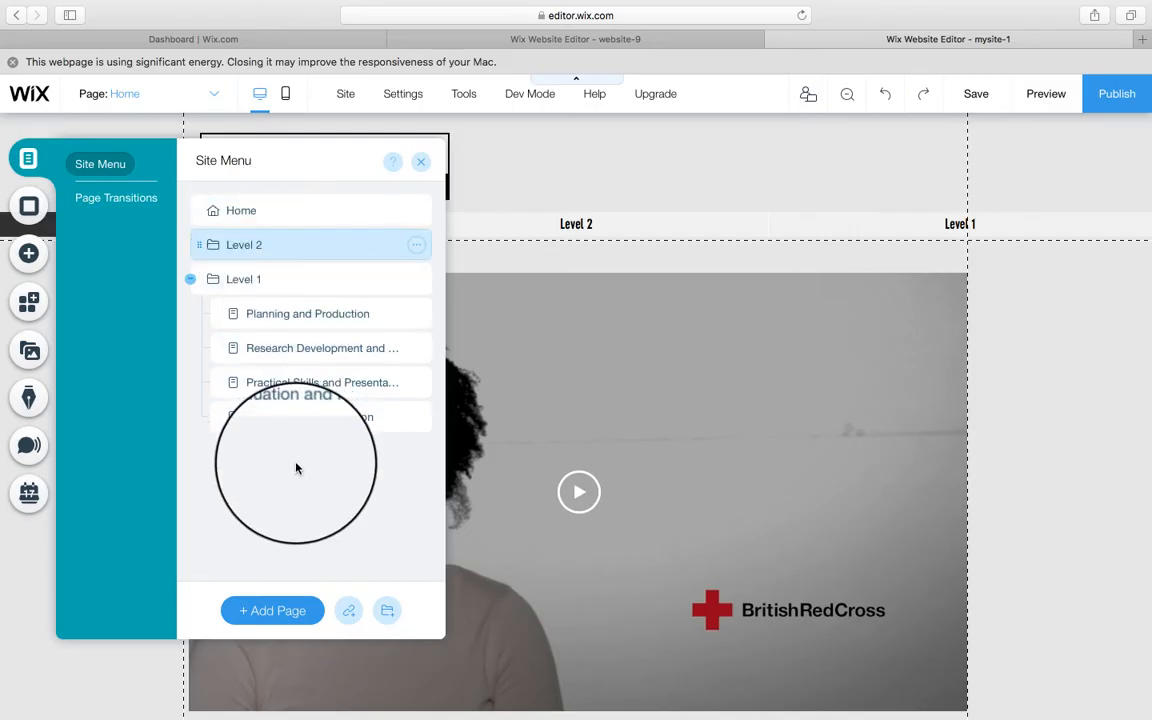
click(277, 620)
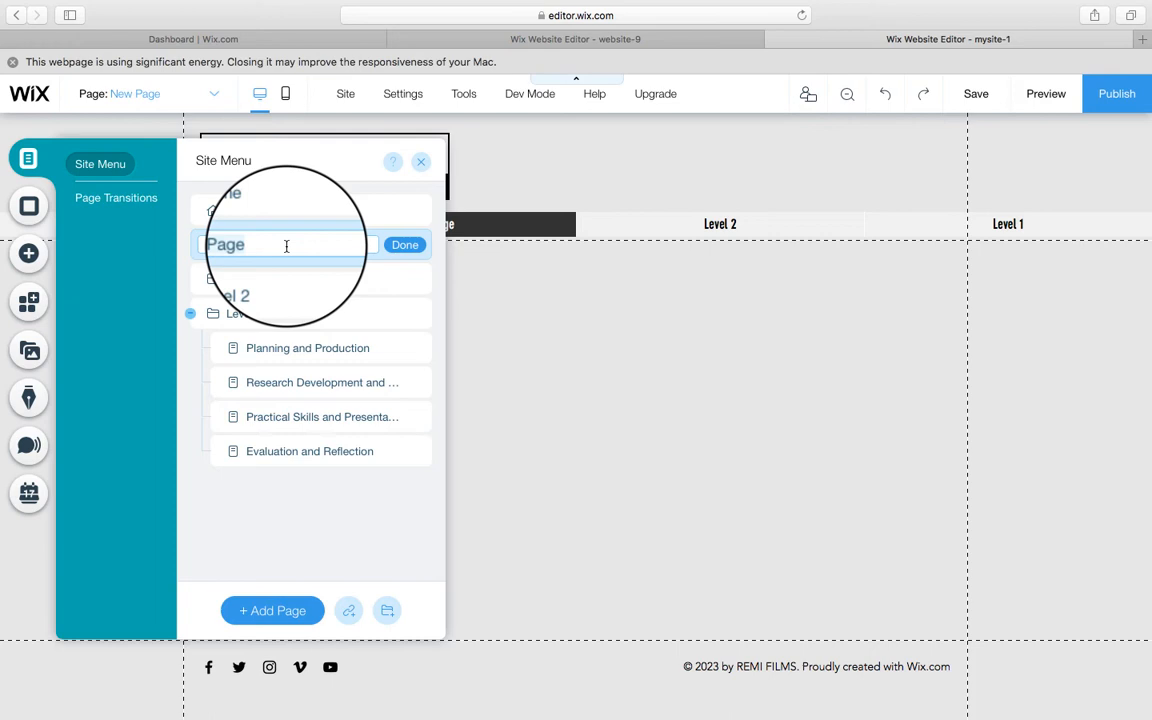
text(R)
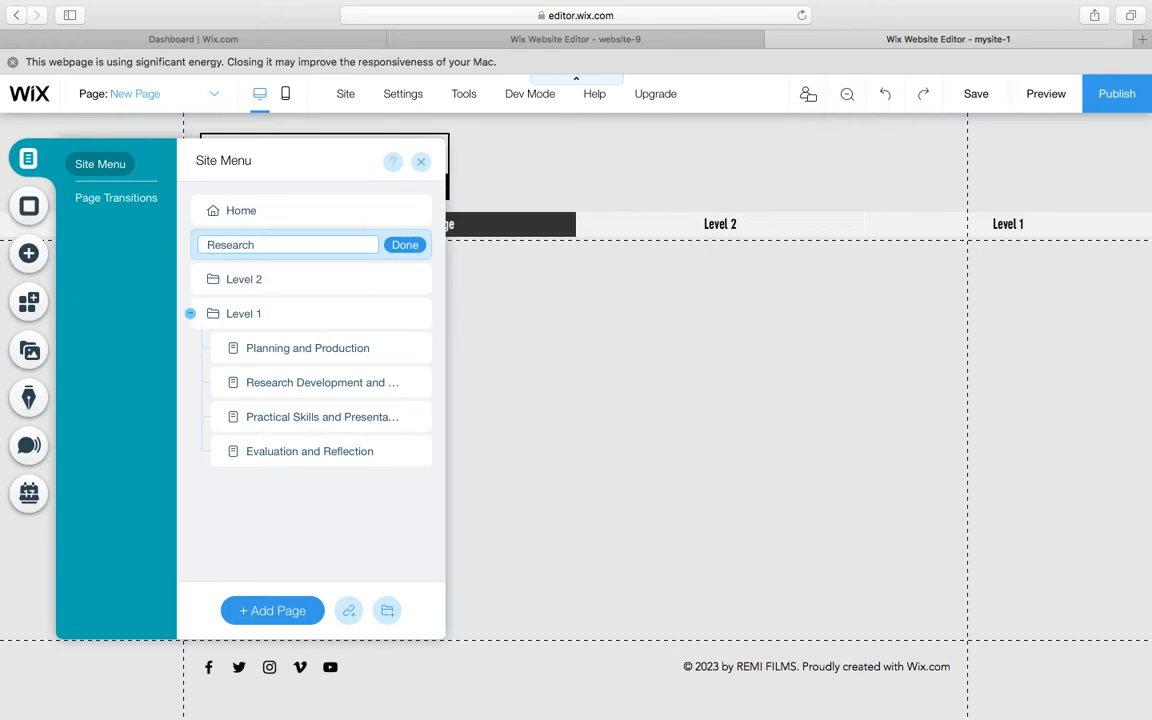
text(esearch)
click(412, 247)
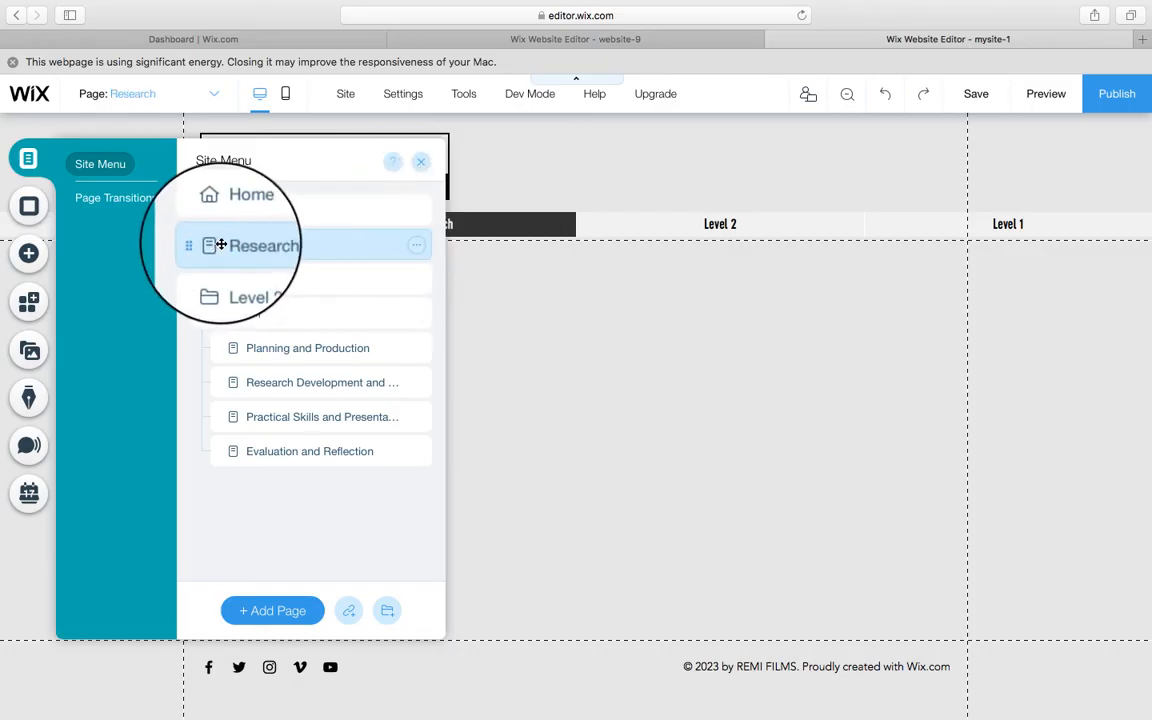
Step: Nest the Research page as a subpage of the Level 2 folder and add a "Planning and Production" page below it
drag(220, 244, 275, 257)
click(417, 281)
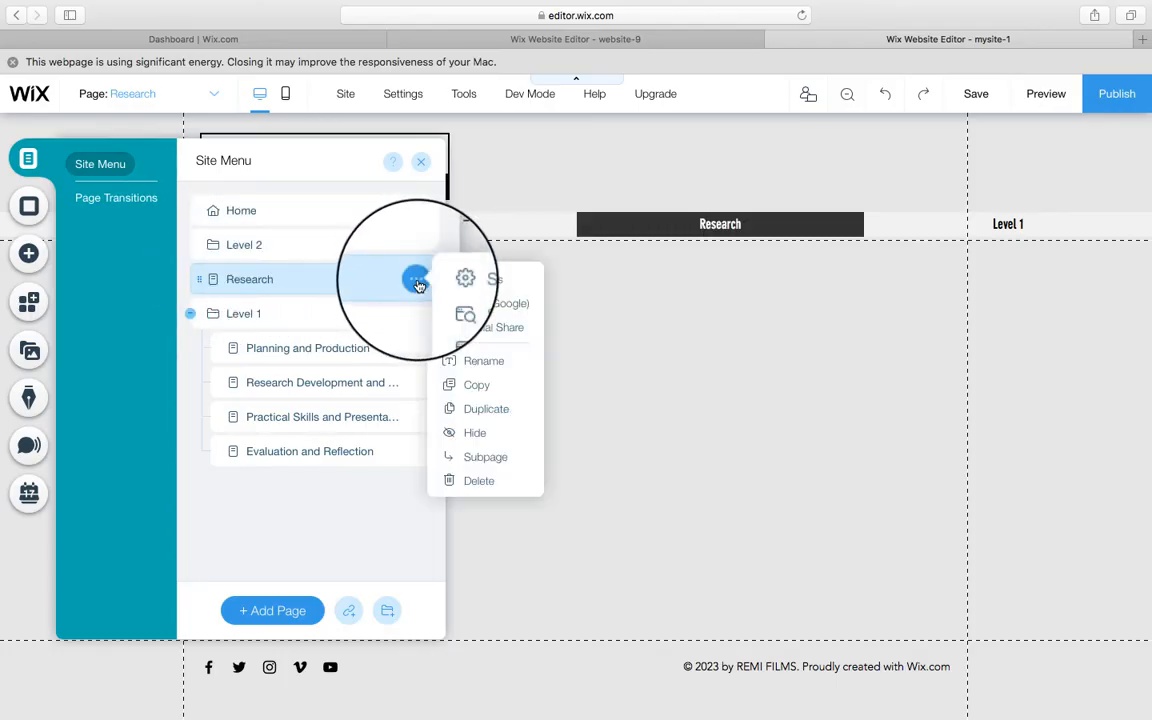
click(486, 459)
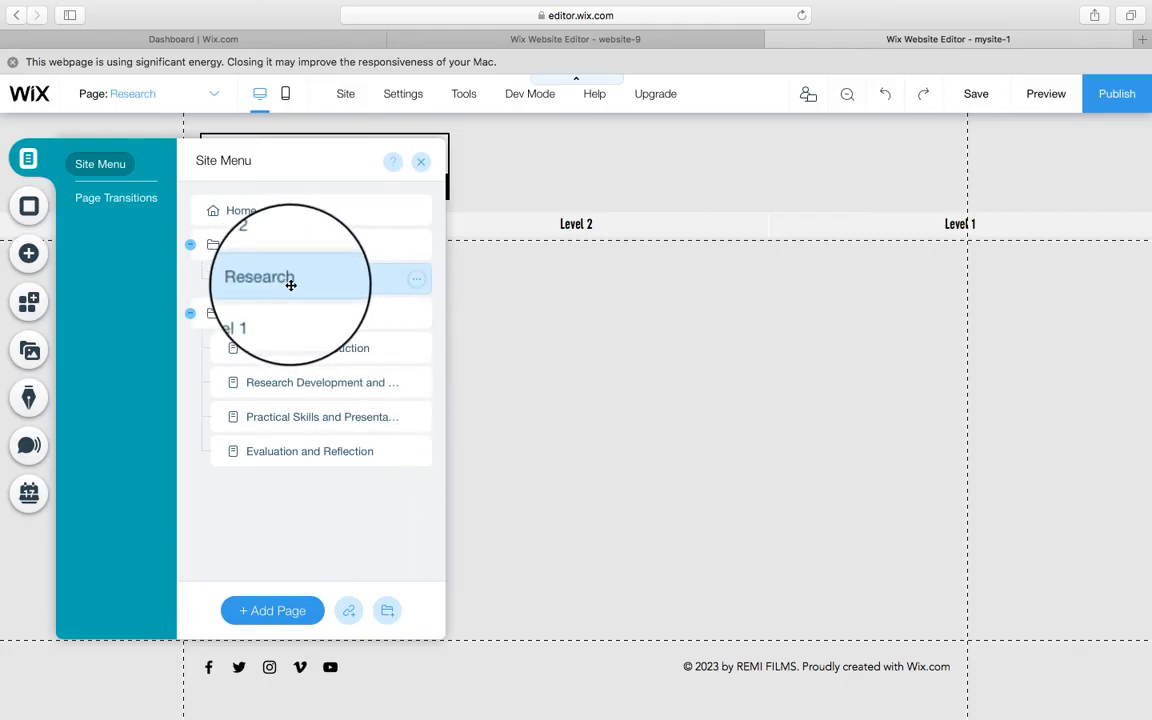
drag(290, 285, 290, 281)
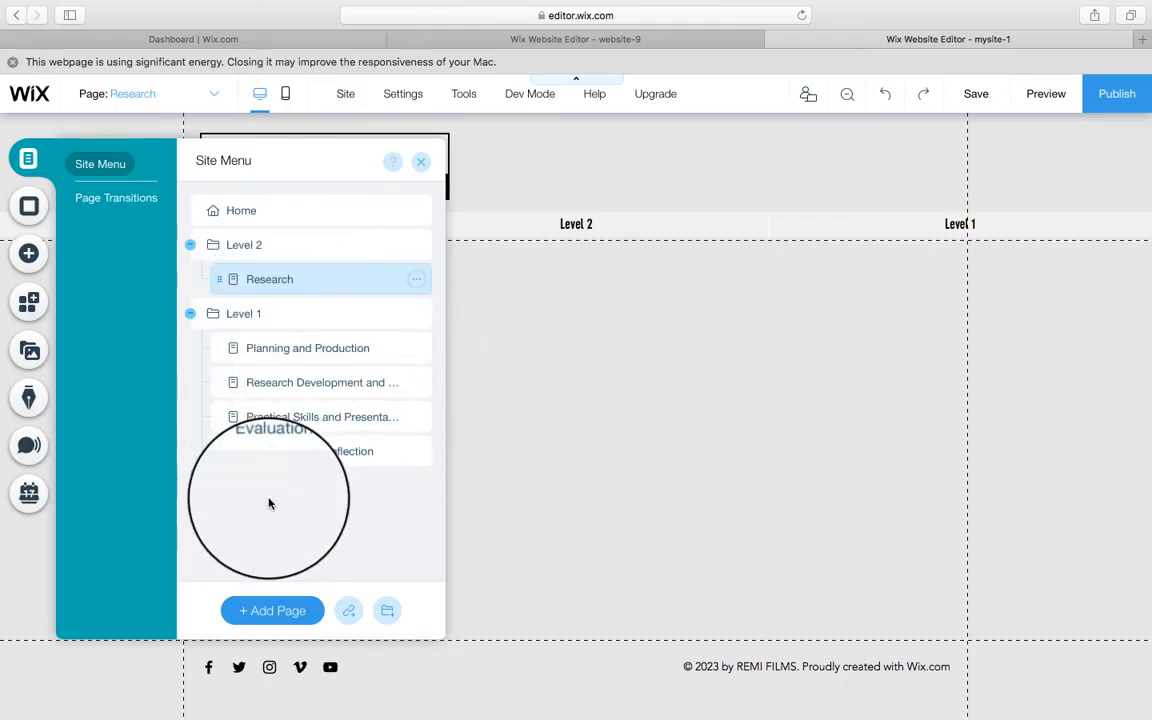
click(270, 612)
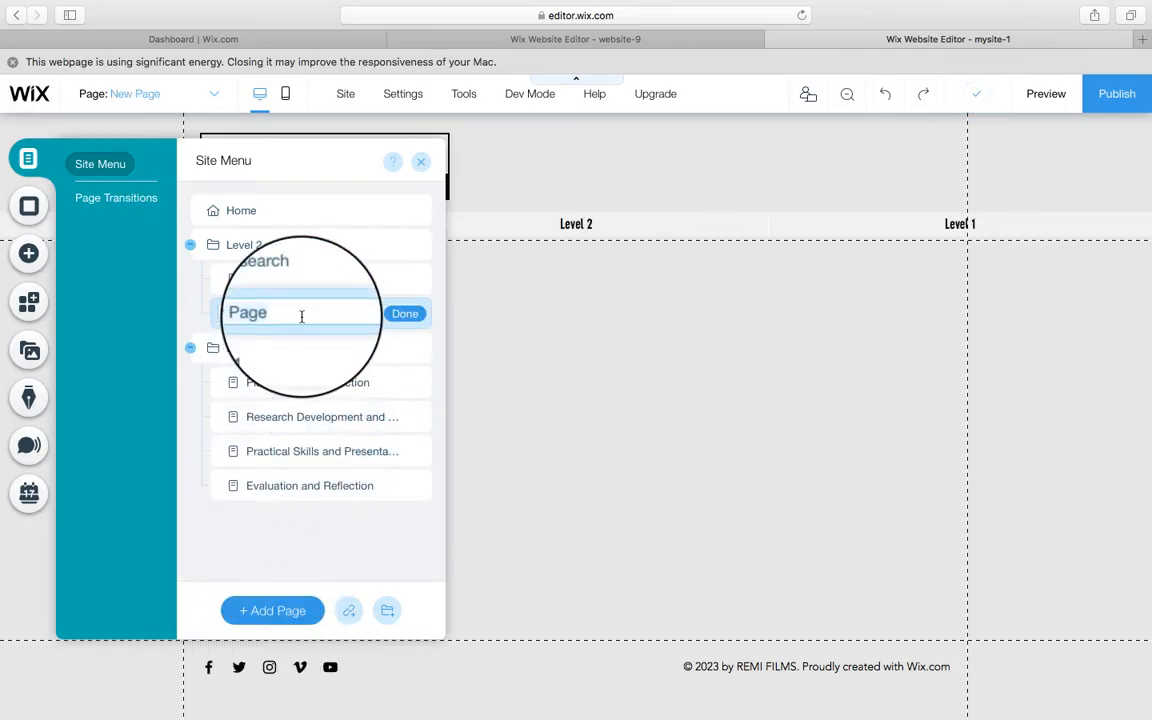
text(Planning and Production)
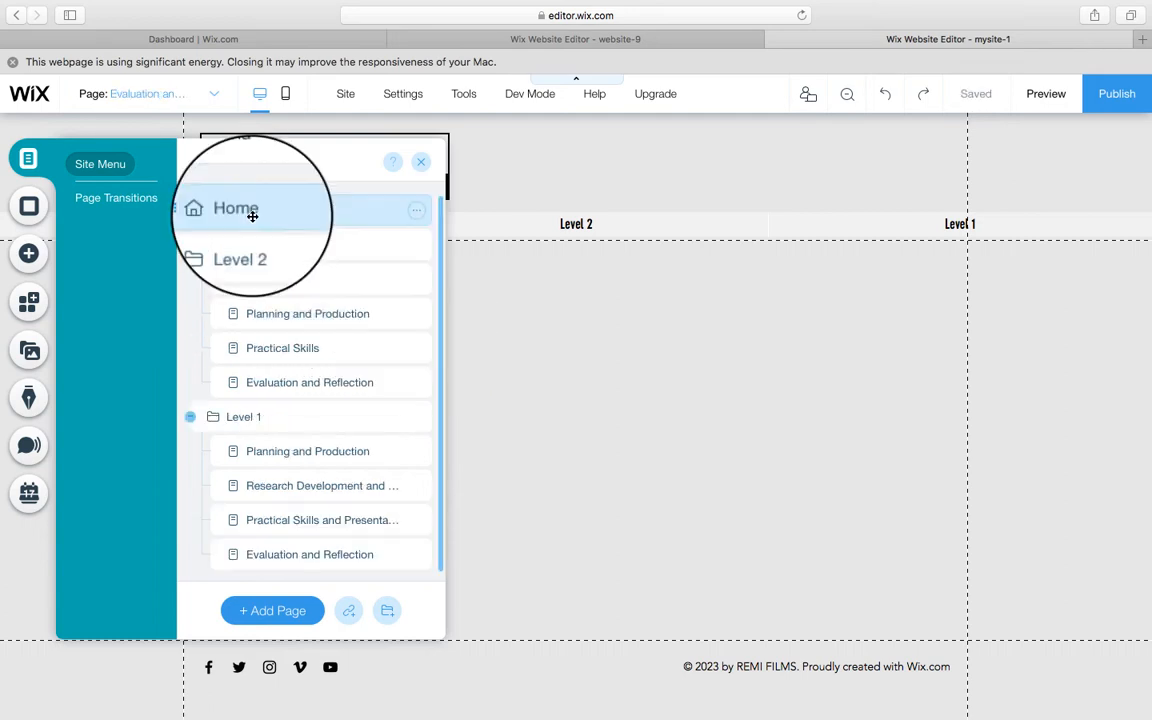
Step: Add a folder named "Level 3 yr.1" directly below Home in the site menu
click(250, 210)
click(386, 610)
text(Level 3 yr.1)
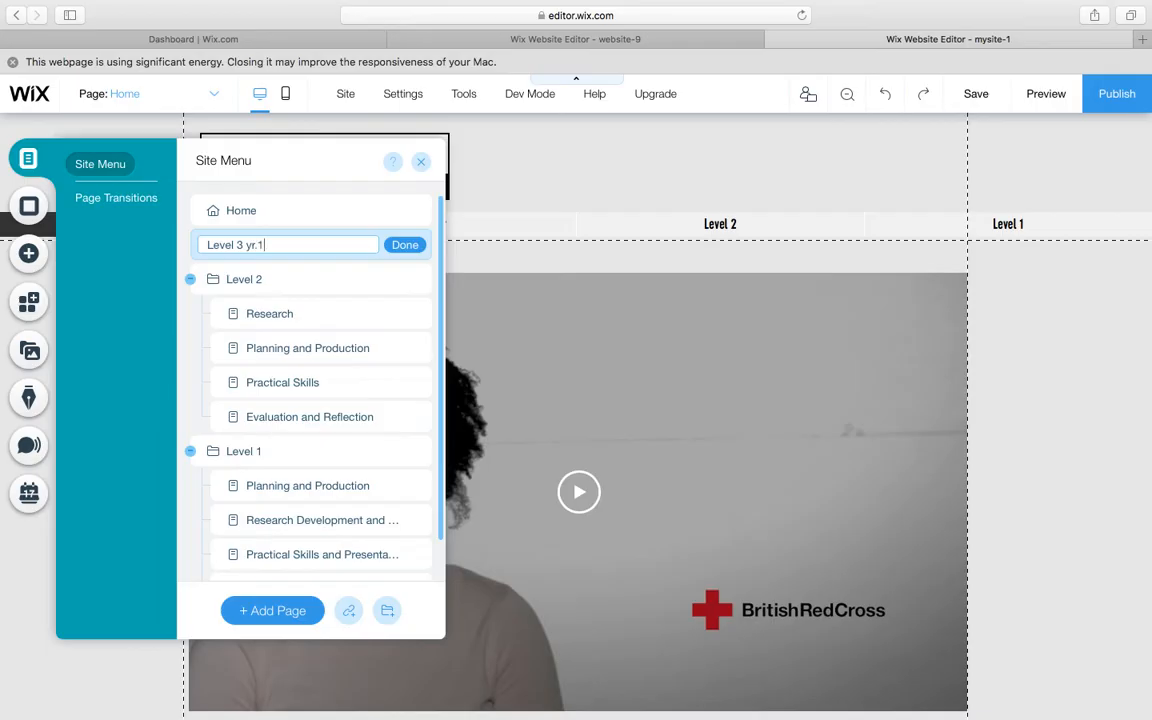
click(405, 246)
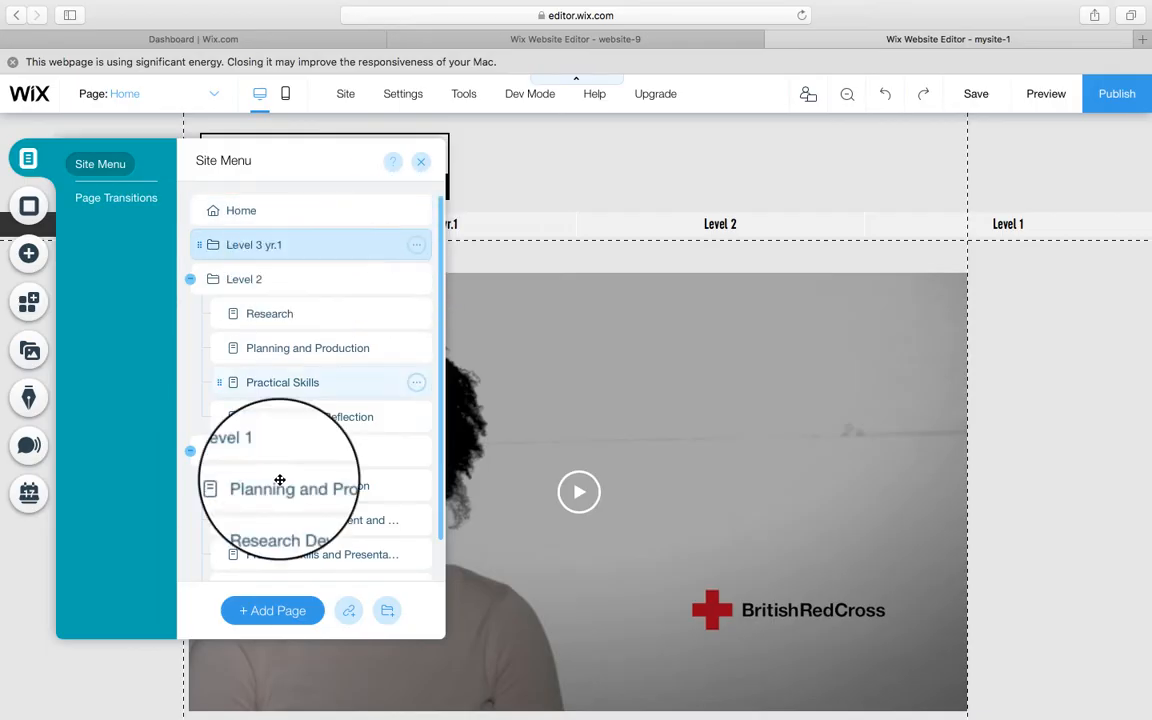
Step: Add a page named "Context" and make it a subpage of the Level 3 yr.1 folder
click(280, 611)
text(C)
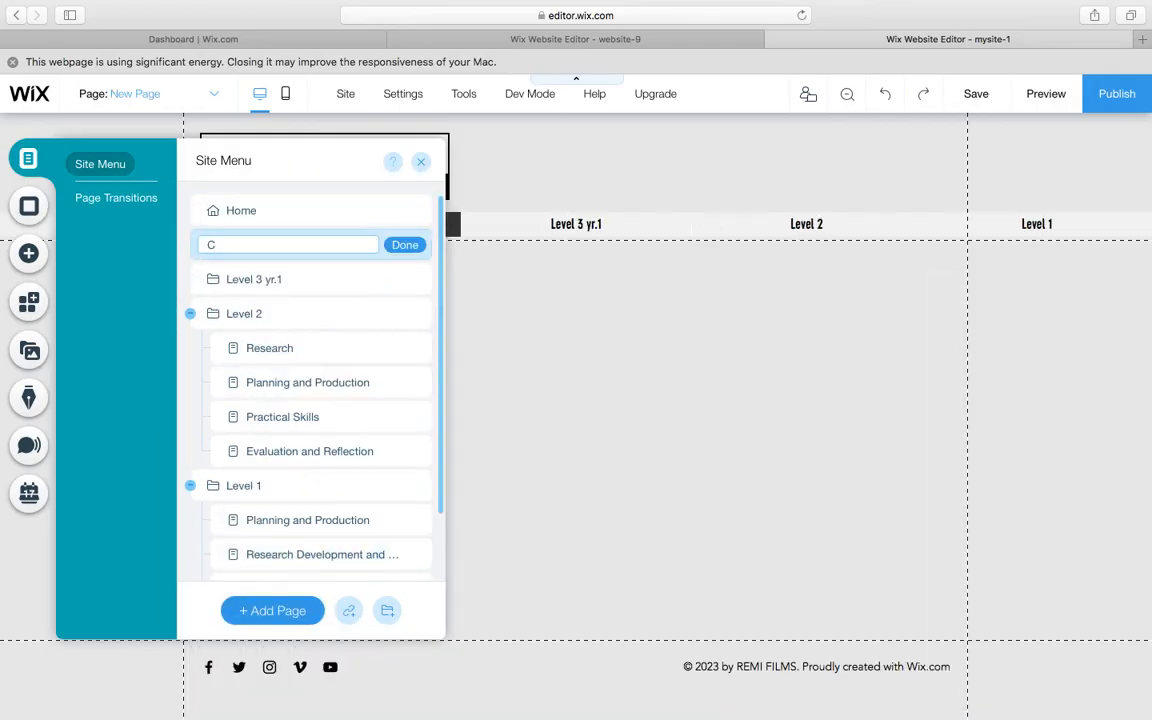
text(ontext)
click(405, 245)
drag(414, 249, 236, 268)
click(416, 278)
click(494, 438)
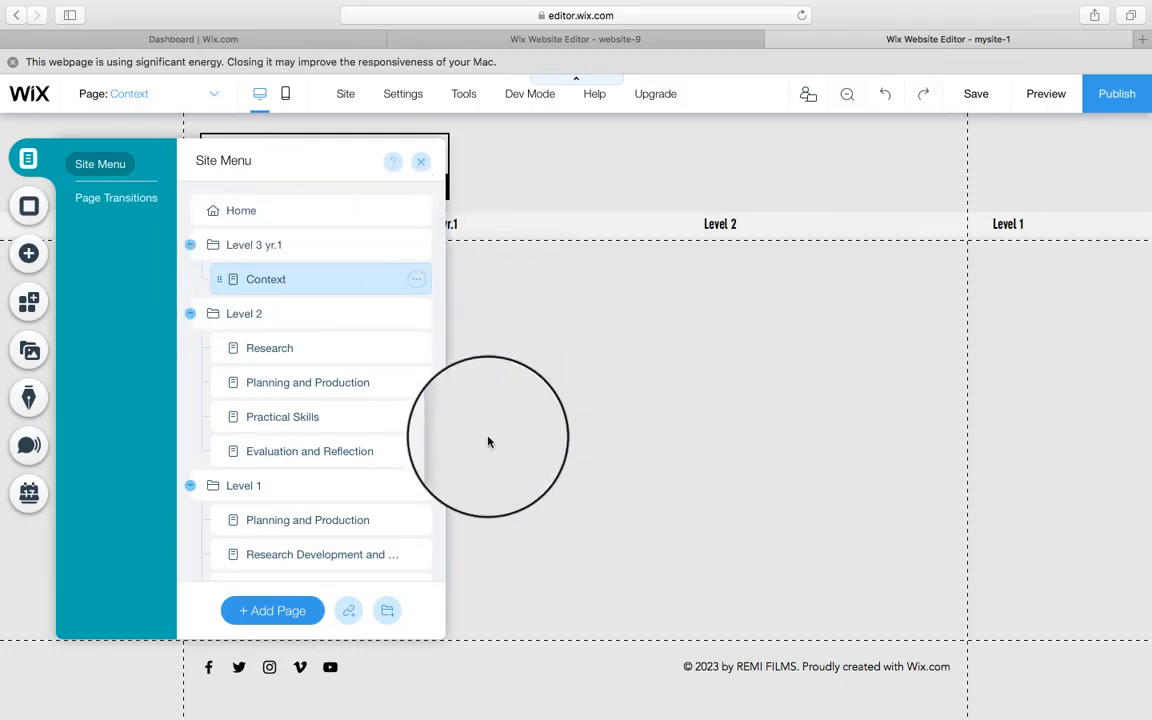
Step: Add a page named "Research" below Context inside the Level 3 yr.1 folder
click(292, 612)
text(Res)
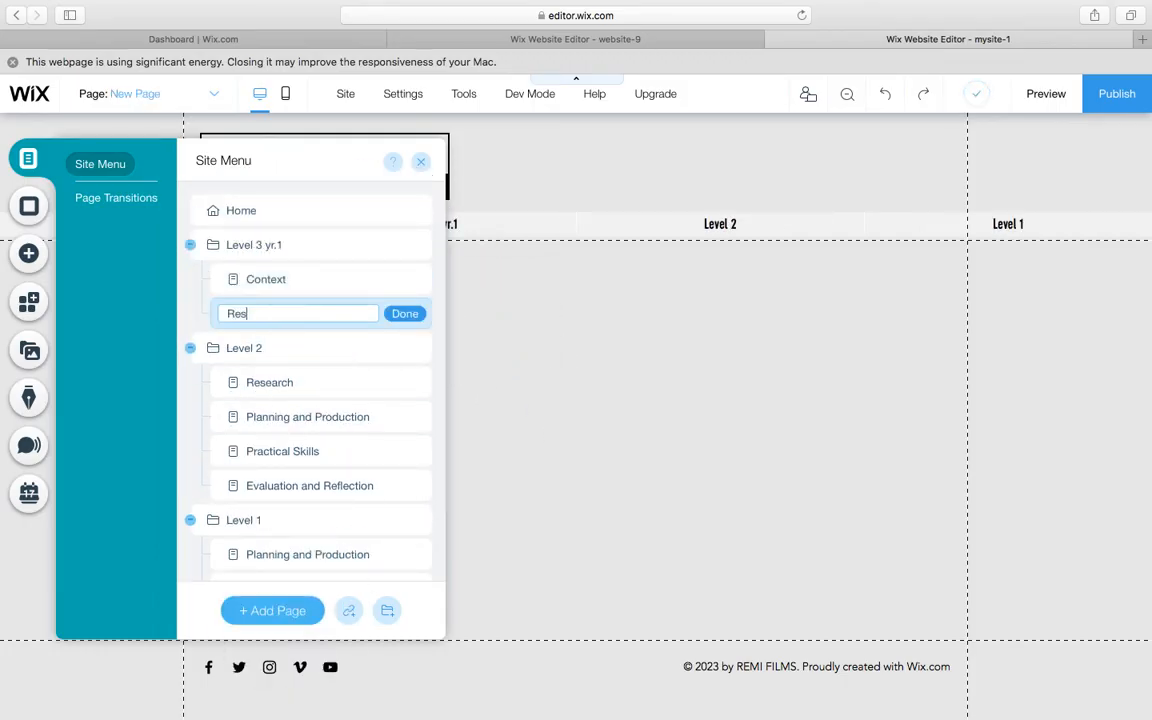
text(earch)
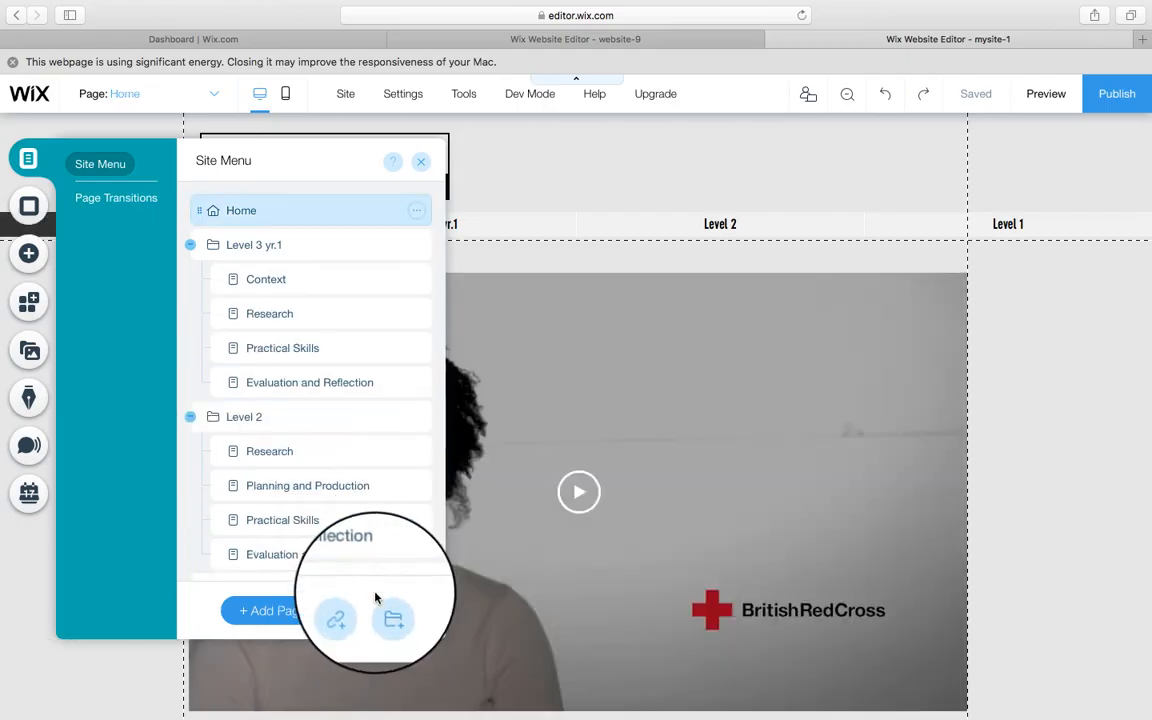
Step: Add a folder named "Level 3 yr.2" directly below Home in the site menu
click(387, 610)
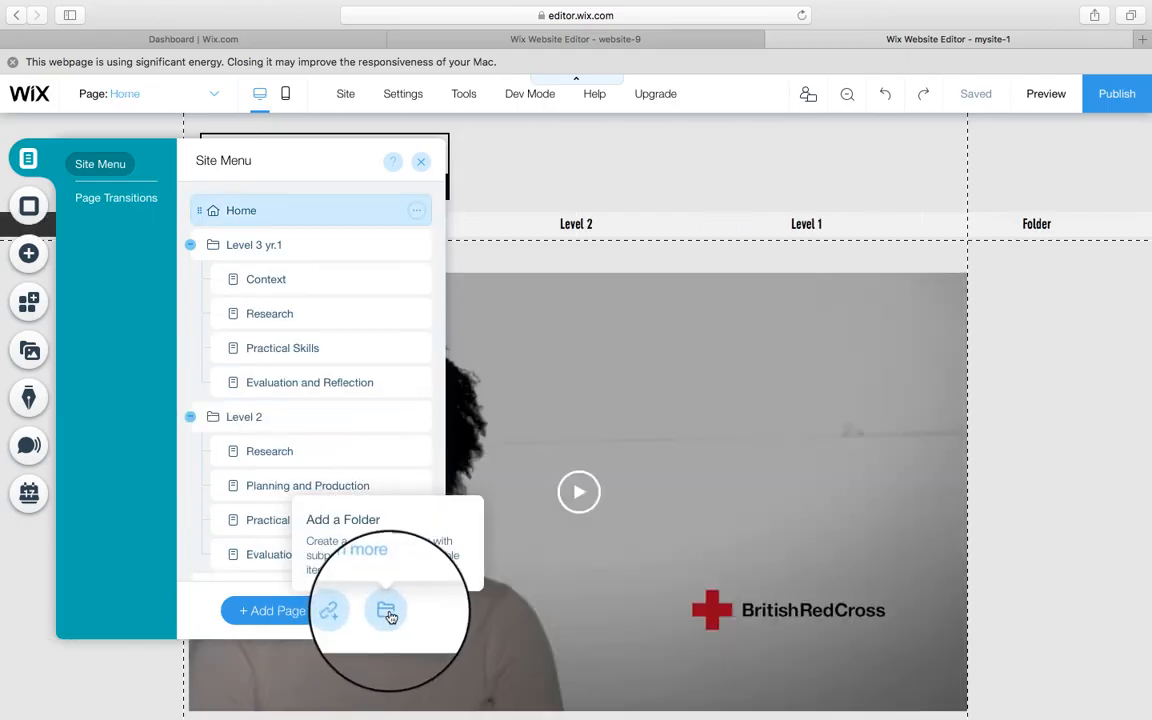
text(Level)
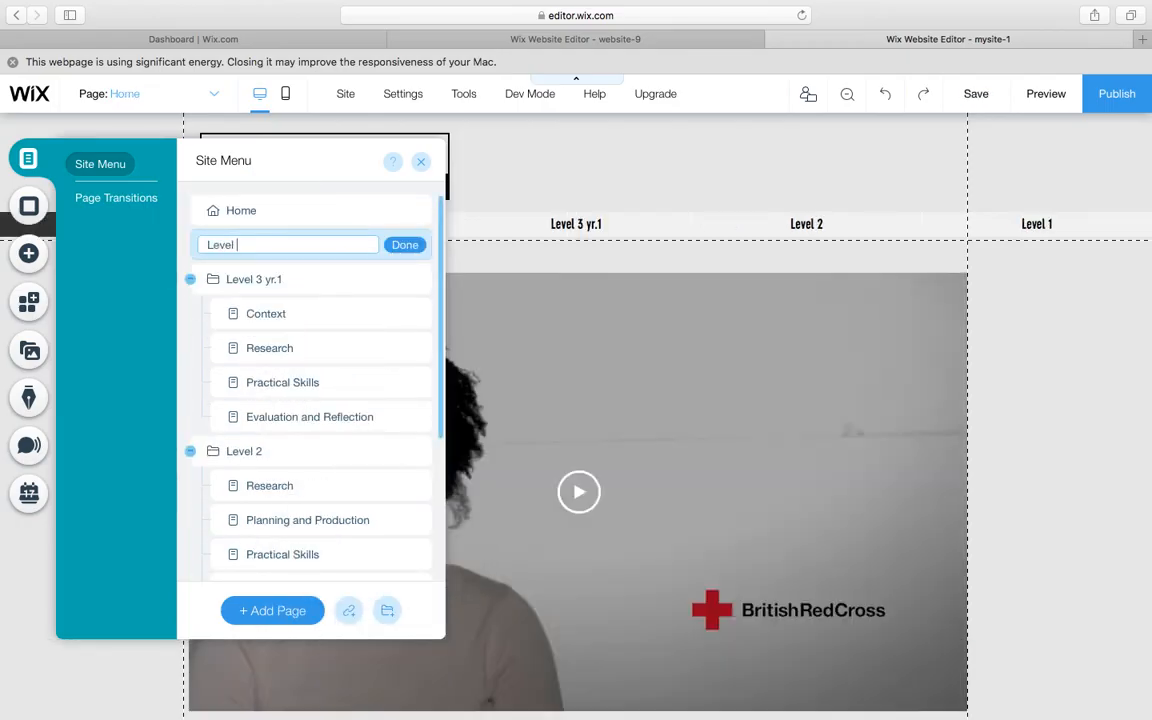
text( 3 yr.2)
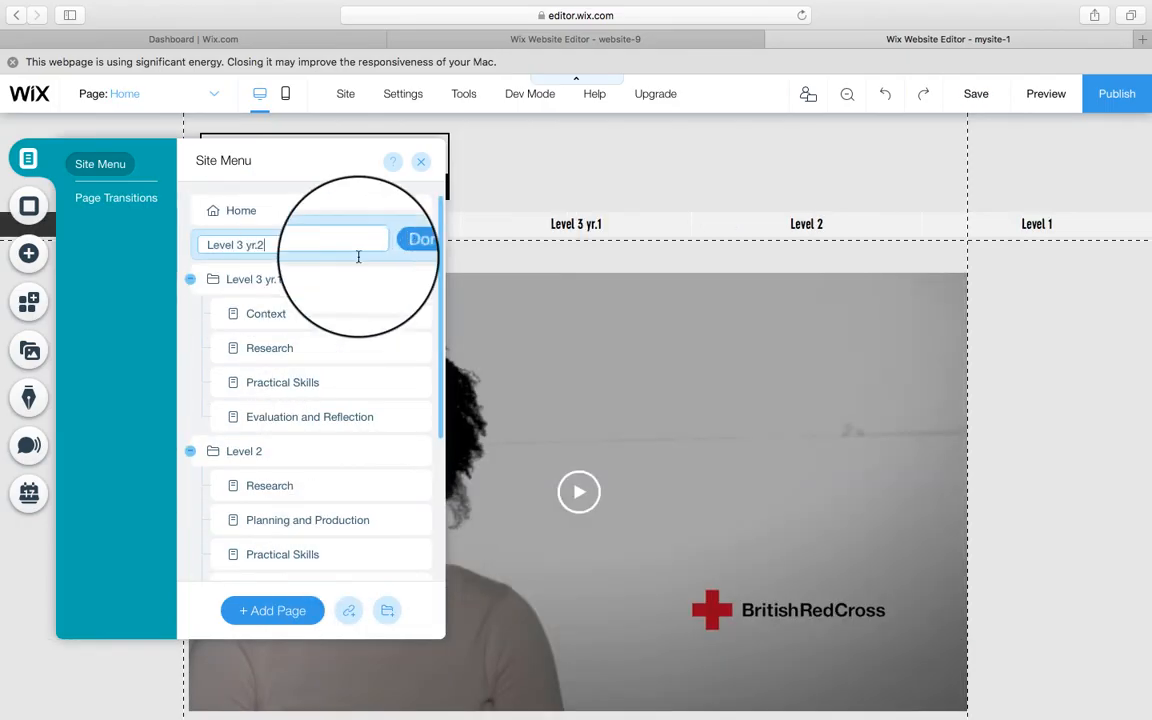
click(405, 245)
Step: Add a page named "Context" and make it a subpage of the Level 3 yr.2 folder
click(291, 603)
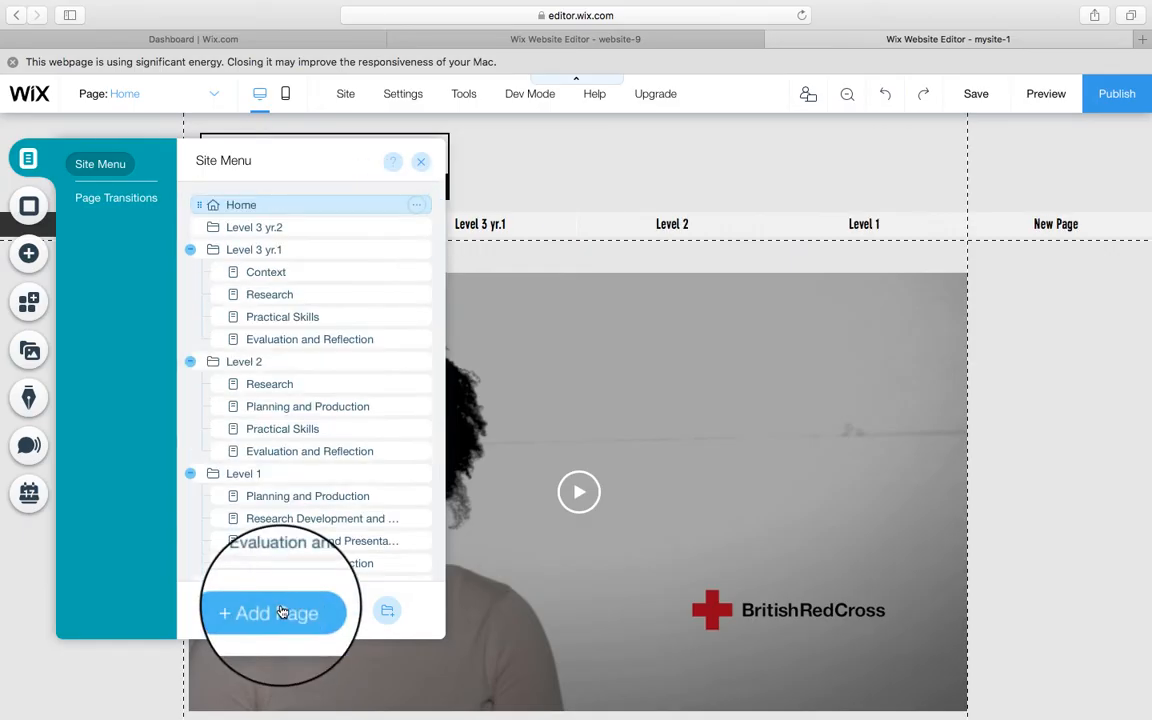
text(Co)
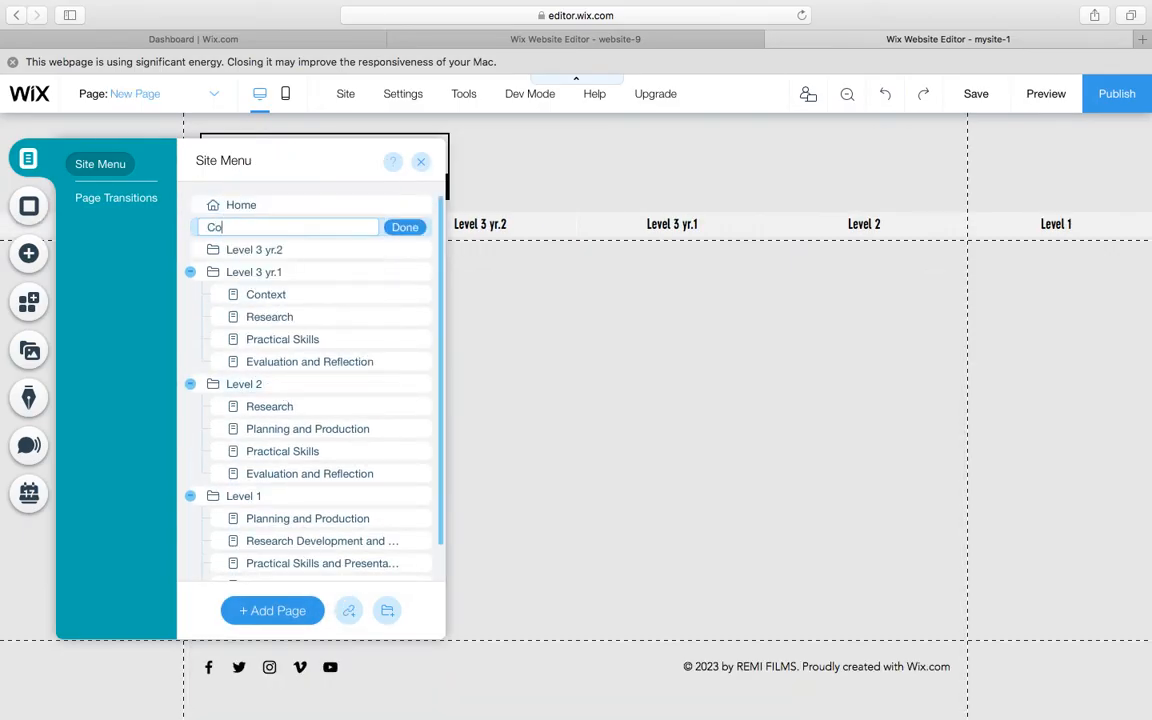
text(ntext)
click(403, 227)
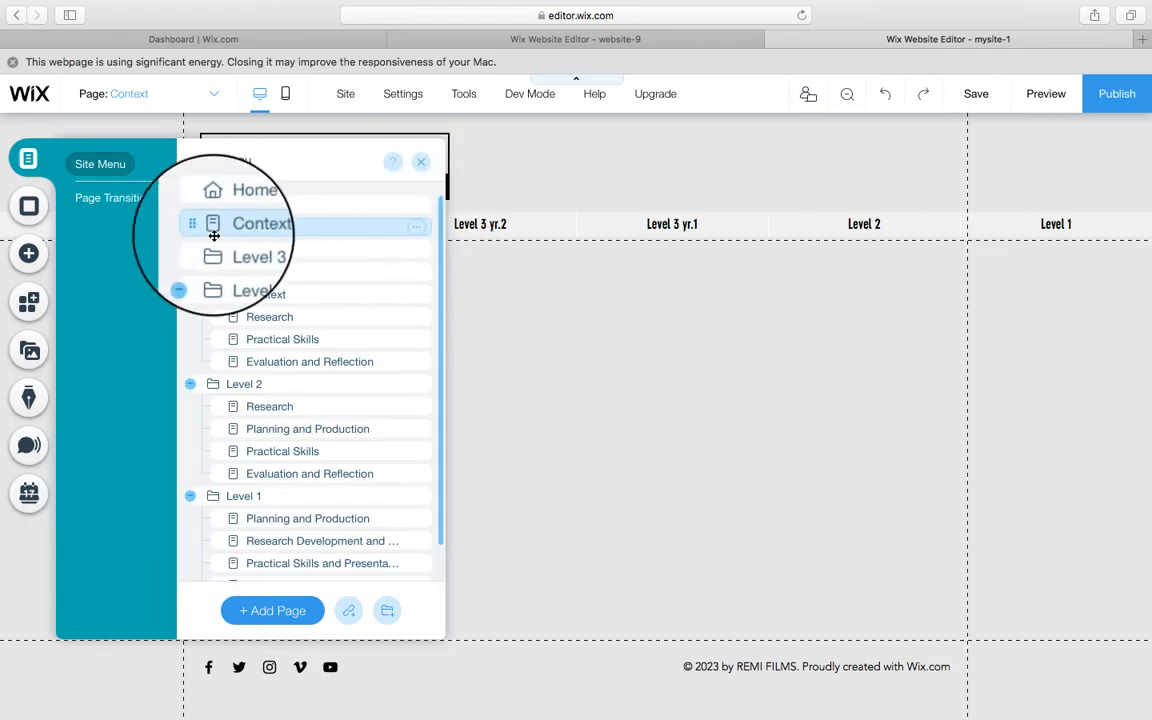
drag(213, 227, 224, 250)
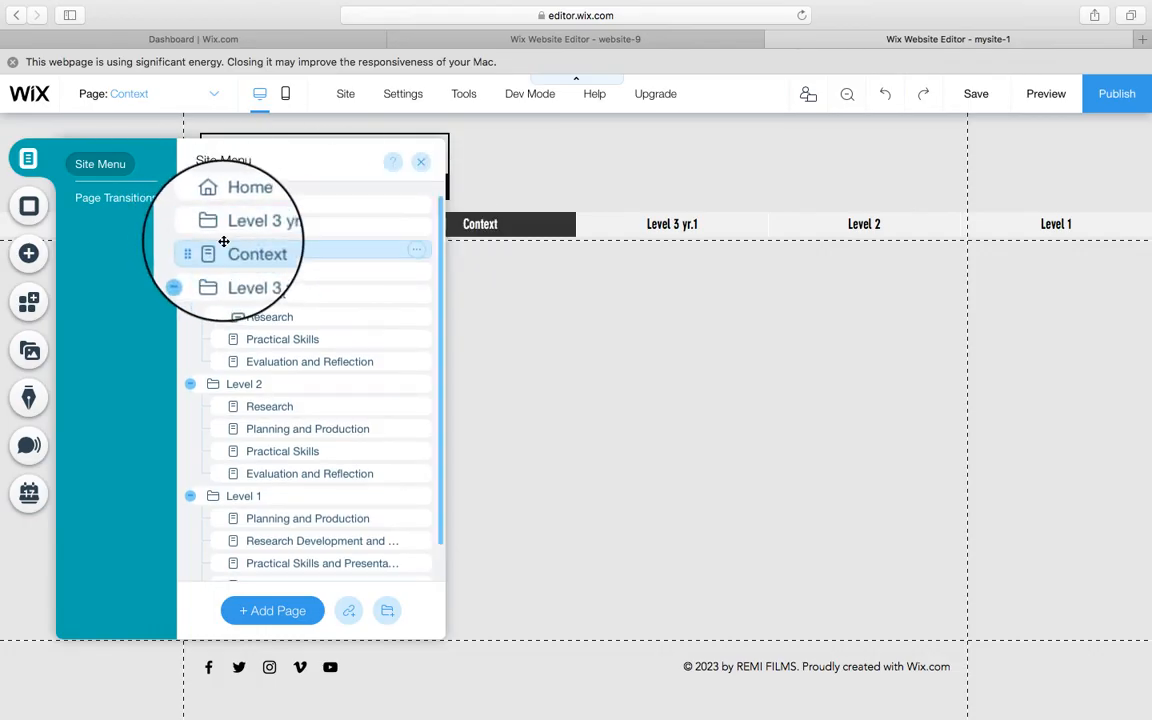
click(417, 249)
click(472, 428)
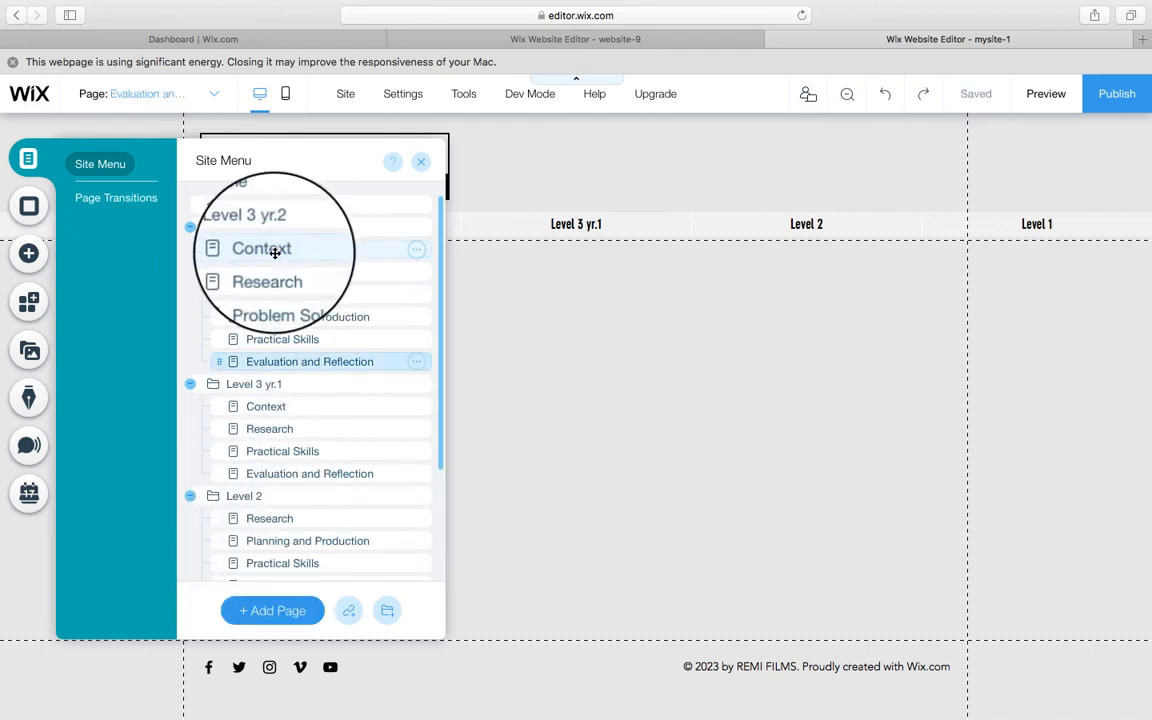
Step: Open the Level 3 yr.2 Context page and add the arched owl VideoBox from the video elements
click(275, 254)
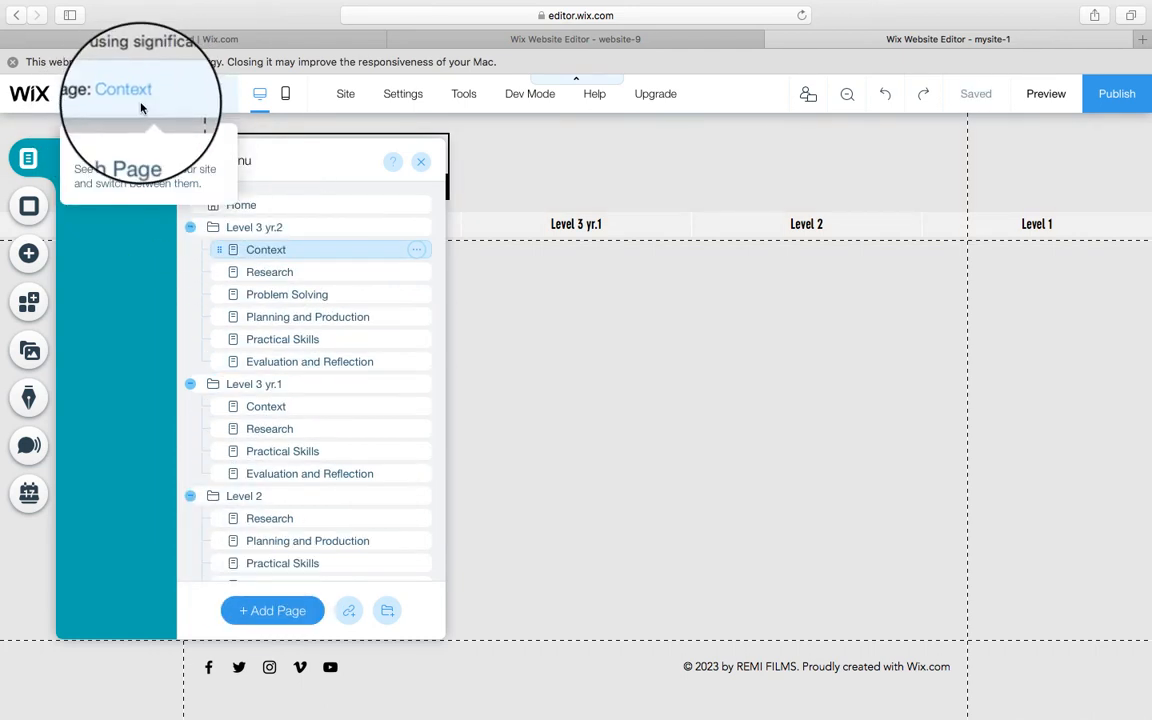
click(28, 256)
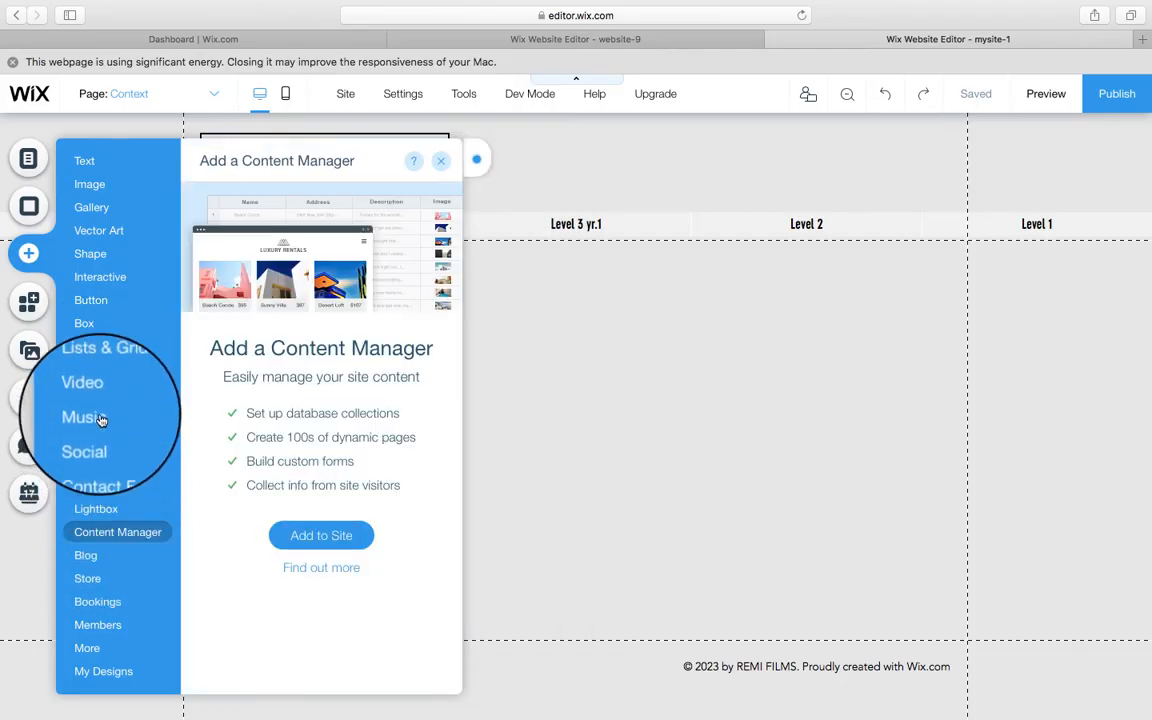
mouse_move(99, 394)
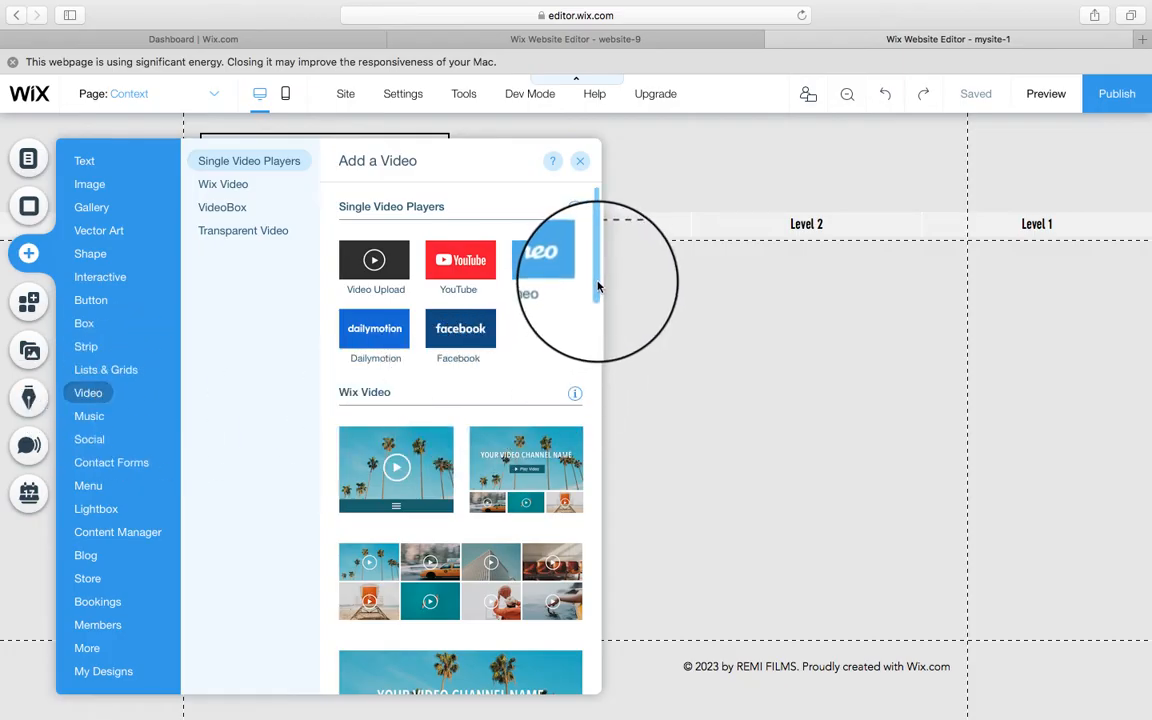
scroll(598, 307, down, 5)
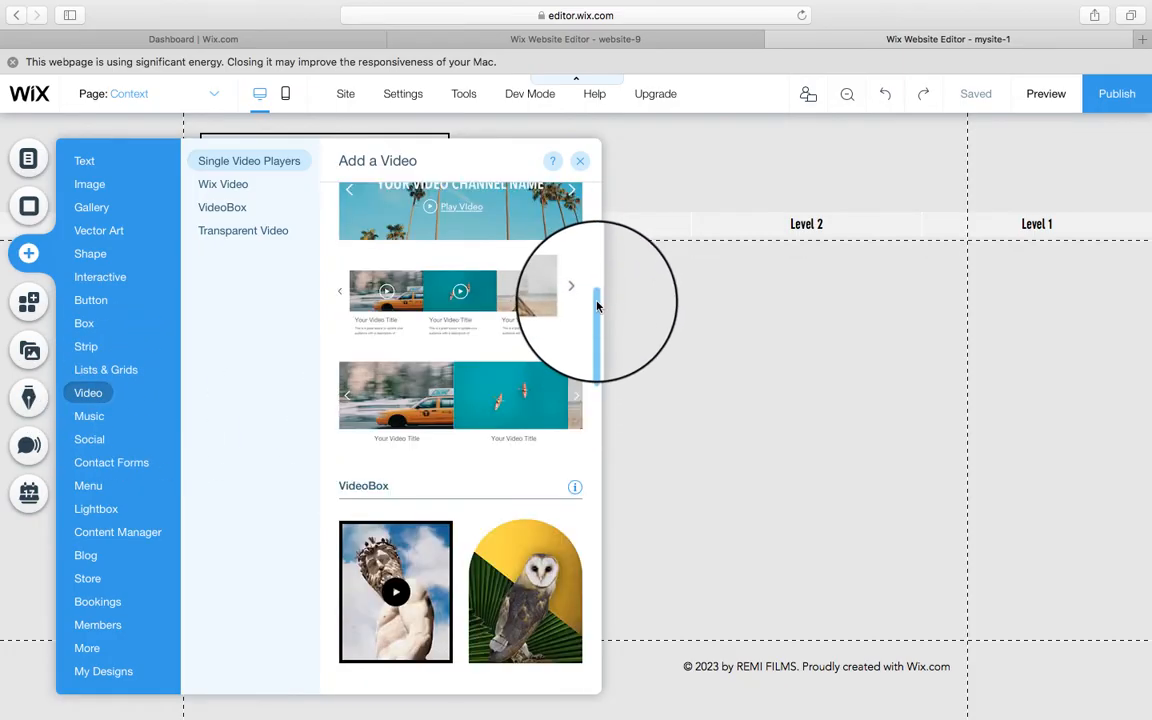
scroll(597, 318, up, 5)
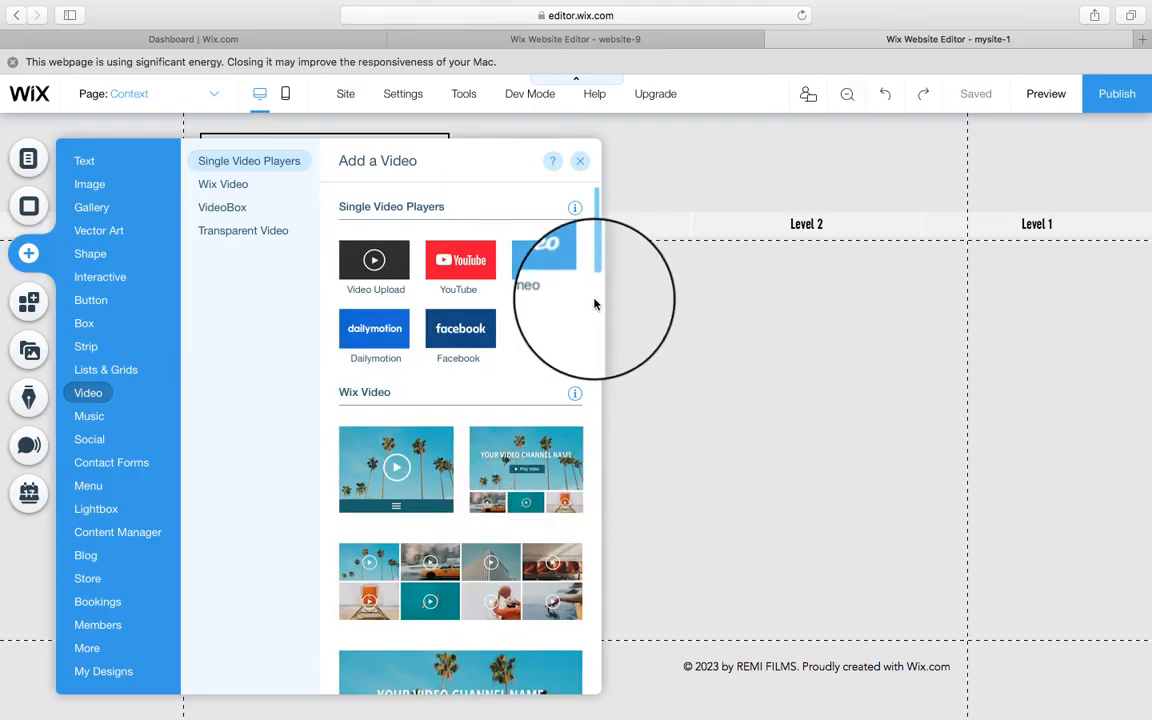
scroll(594, 398, down, 5)
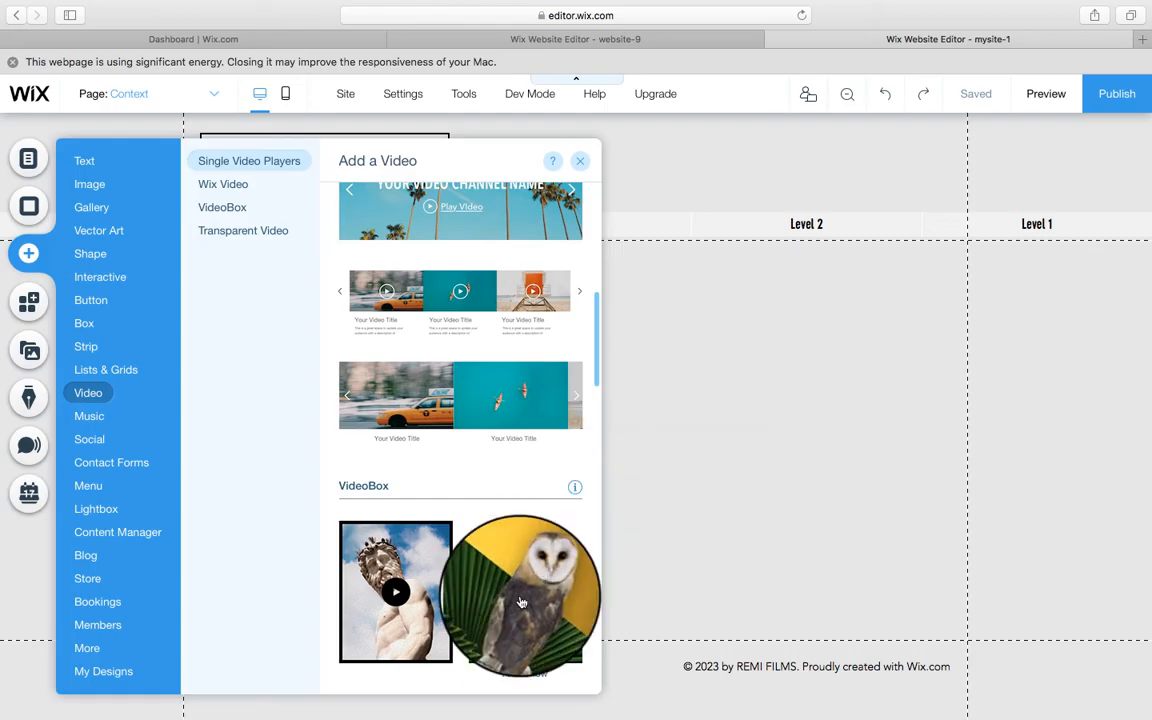
scroll(521, 602, down, 5)
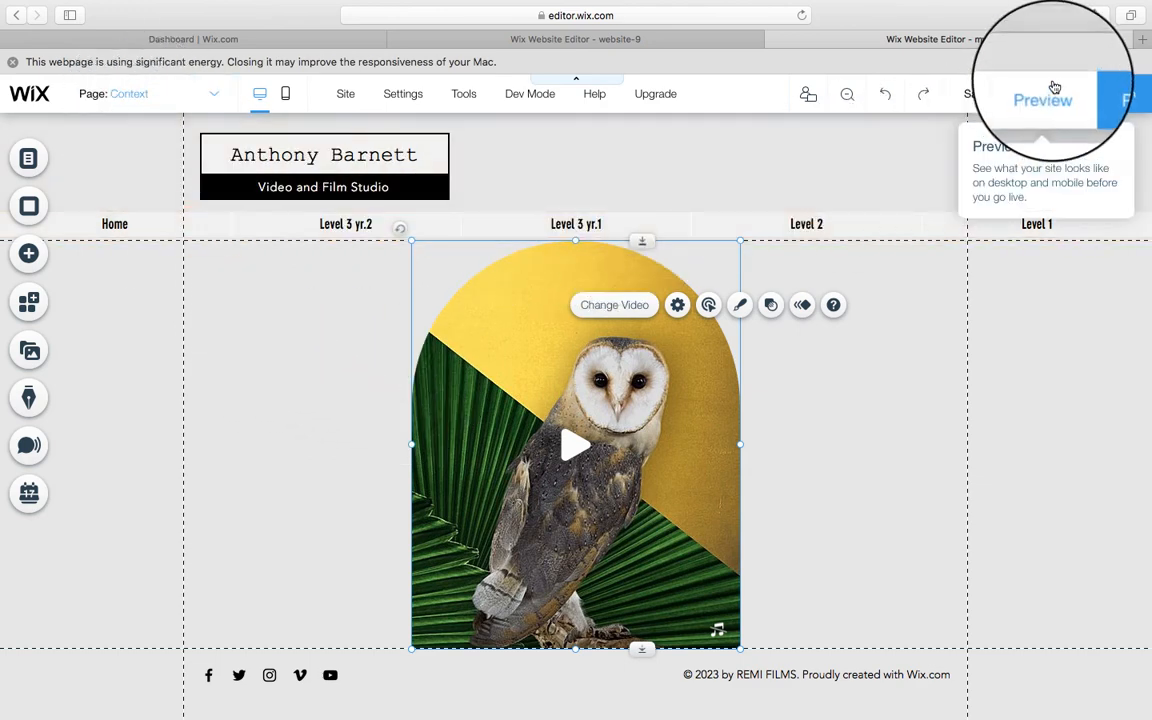
Step: Save the site and dismiss the save confirmation
click(975, 95)
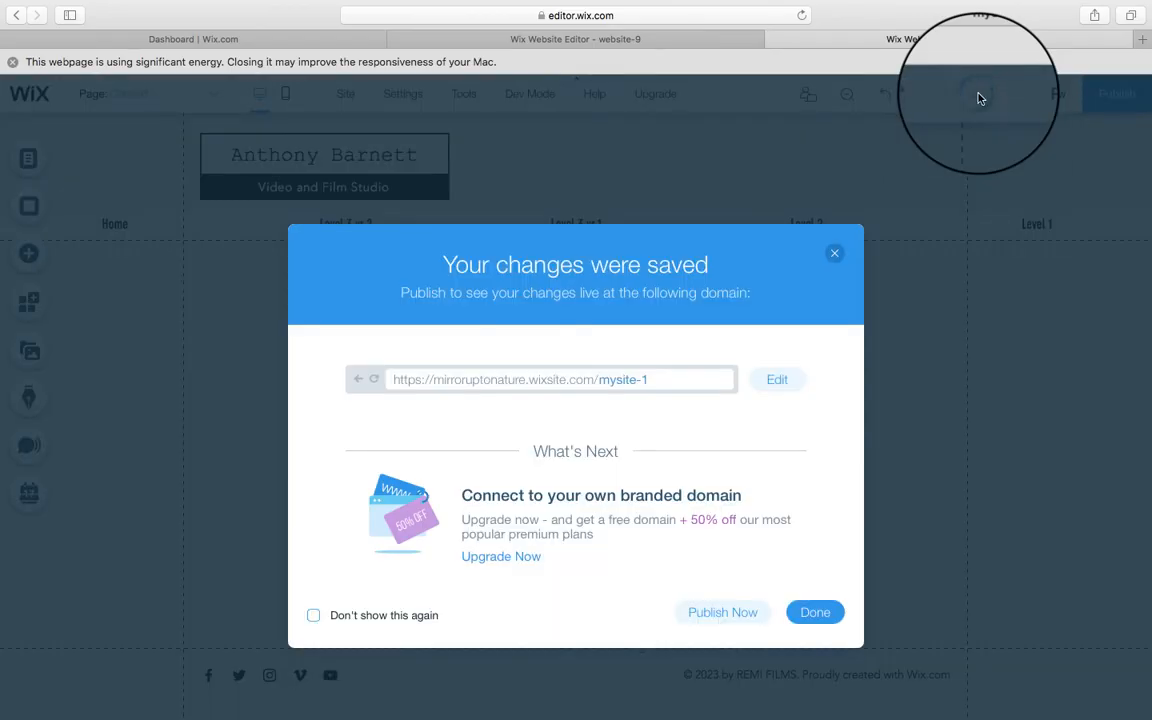
click(814, 618)
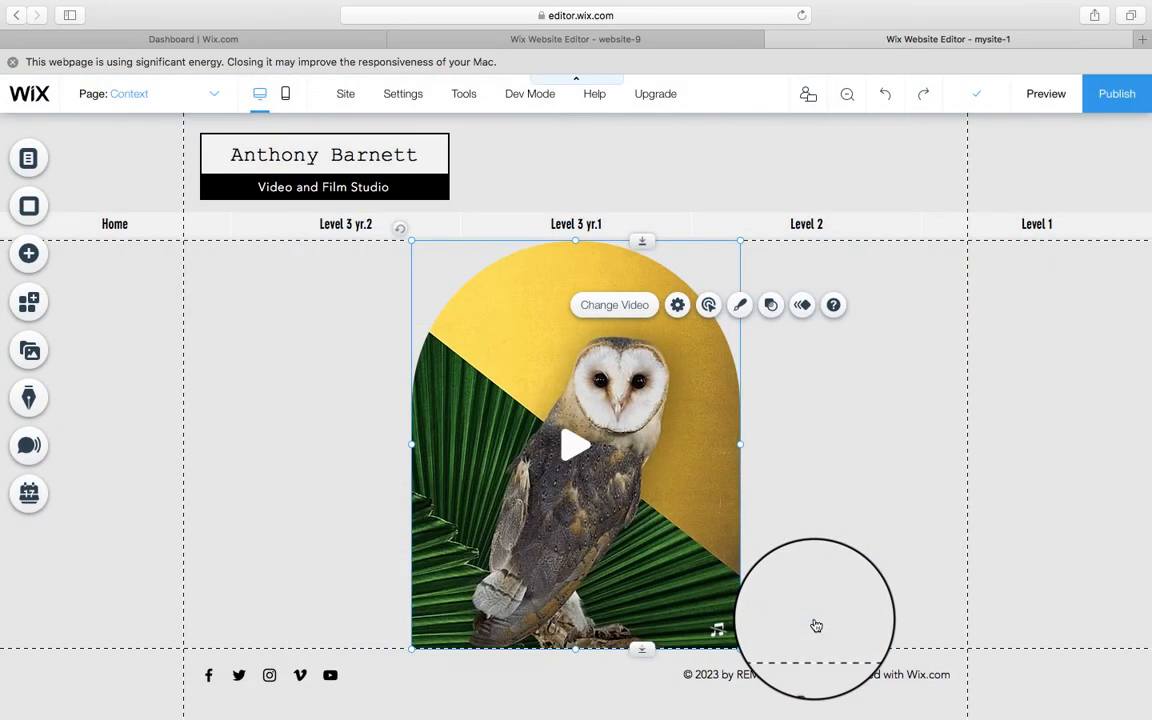
Step: Preview the site, return to the editor, and publish the site, closing the publish confirmation
click(1046, 96)
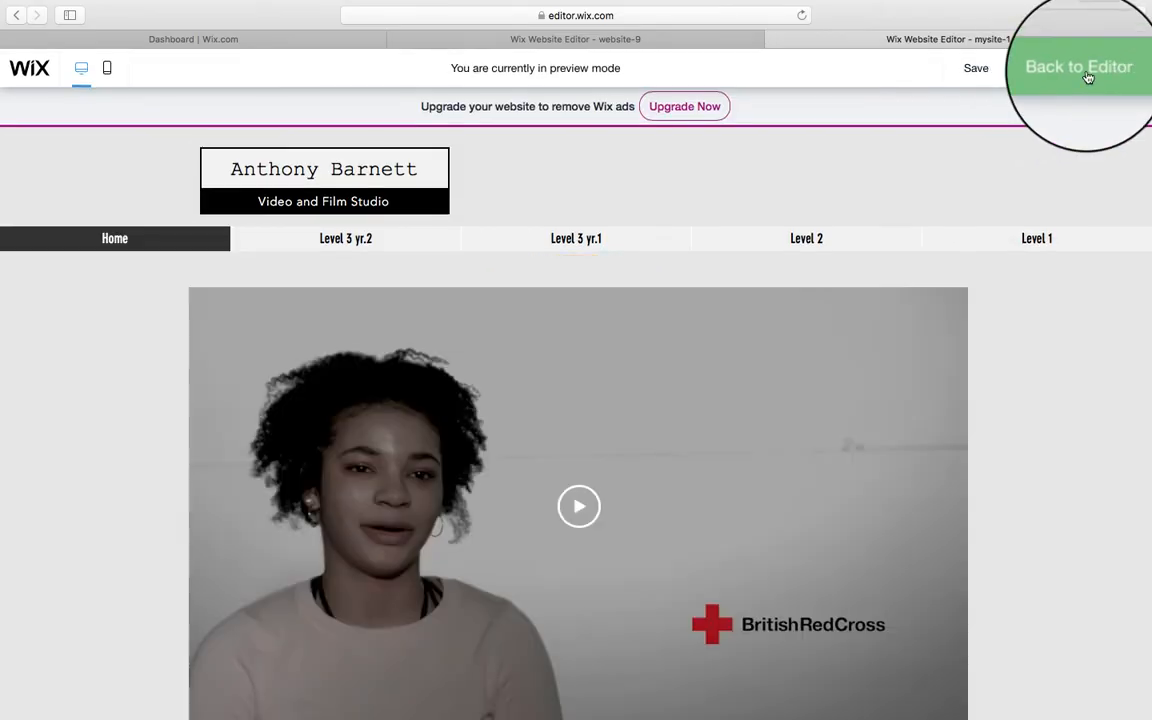
click(1085, 76)
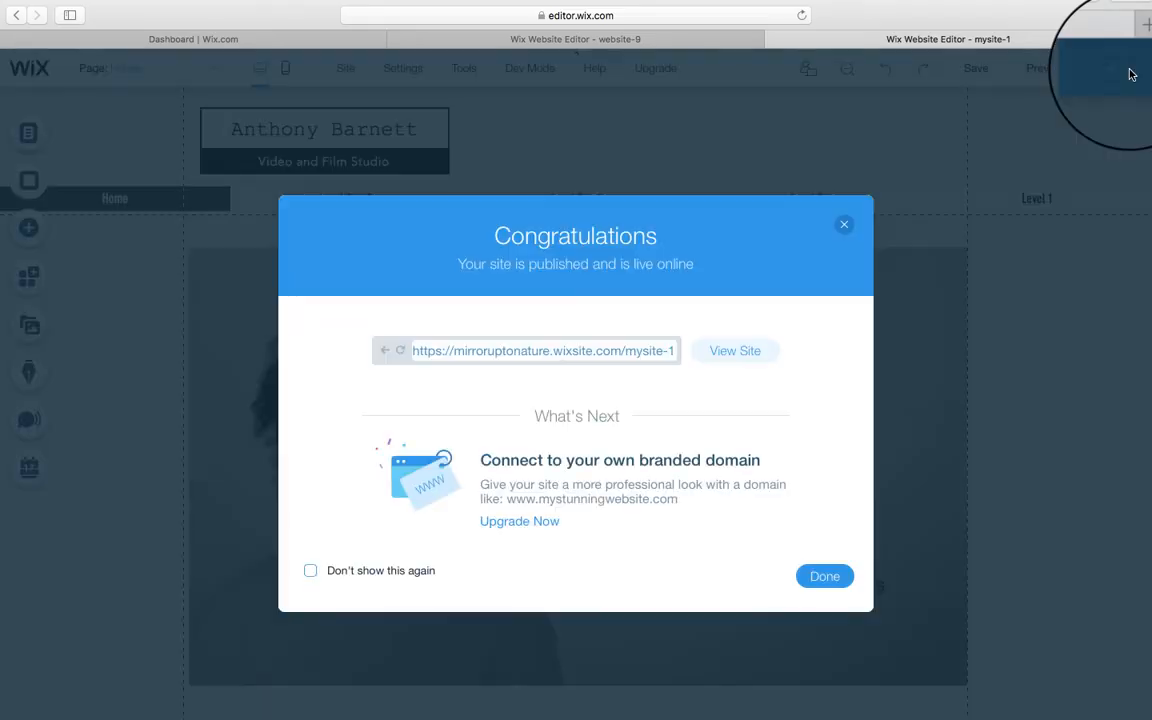
click(824, 574)
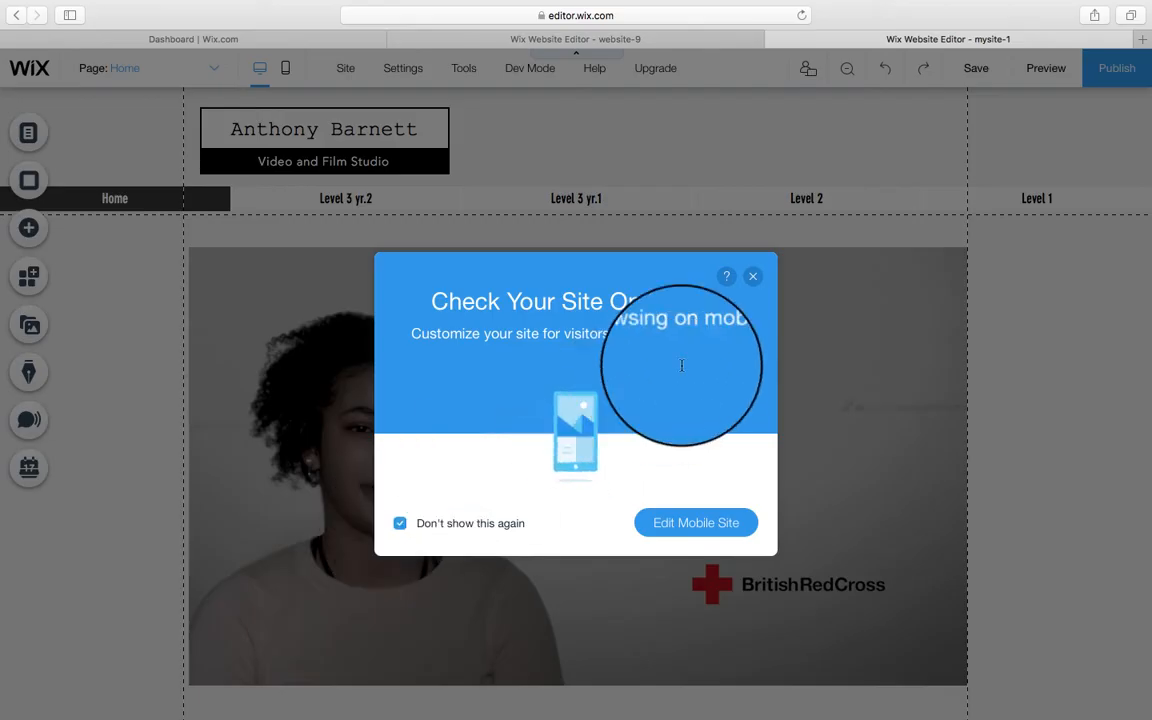
Step: Dismiss the mobile site prompt, preview the site's level submenus, and open the Context page under Level 3 yr.2
click(755, 277)
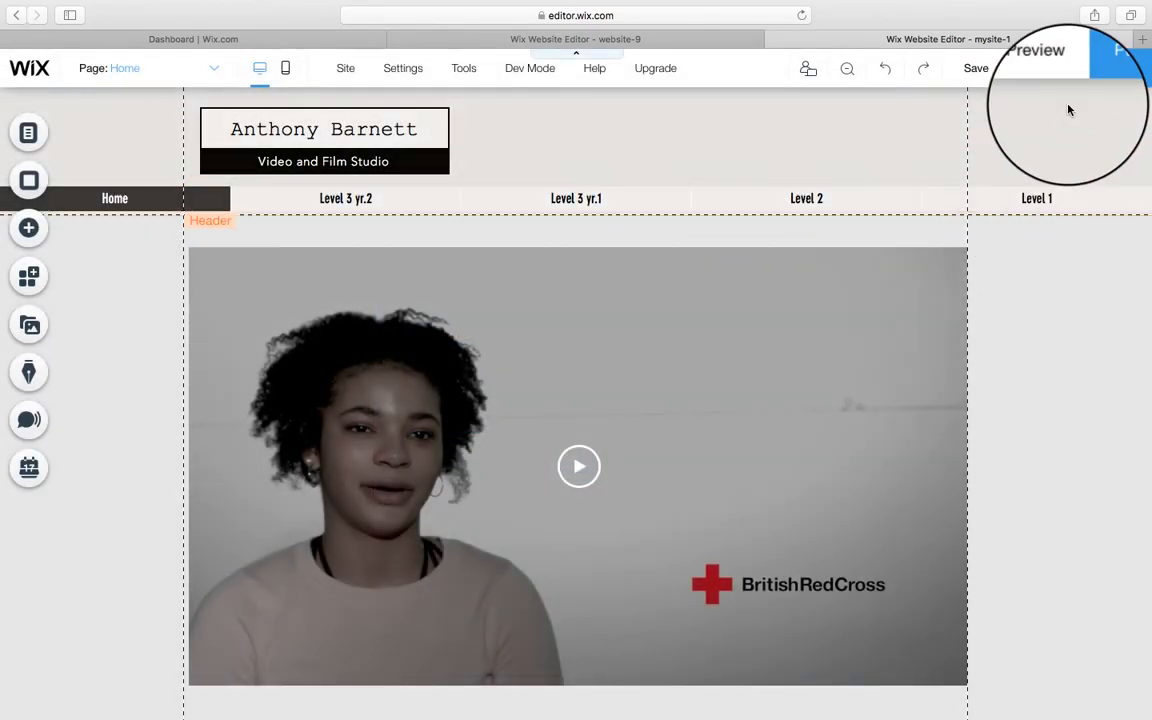
click(1050, 72)
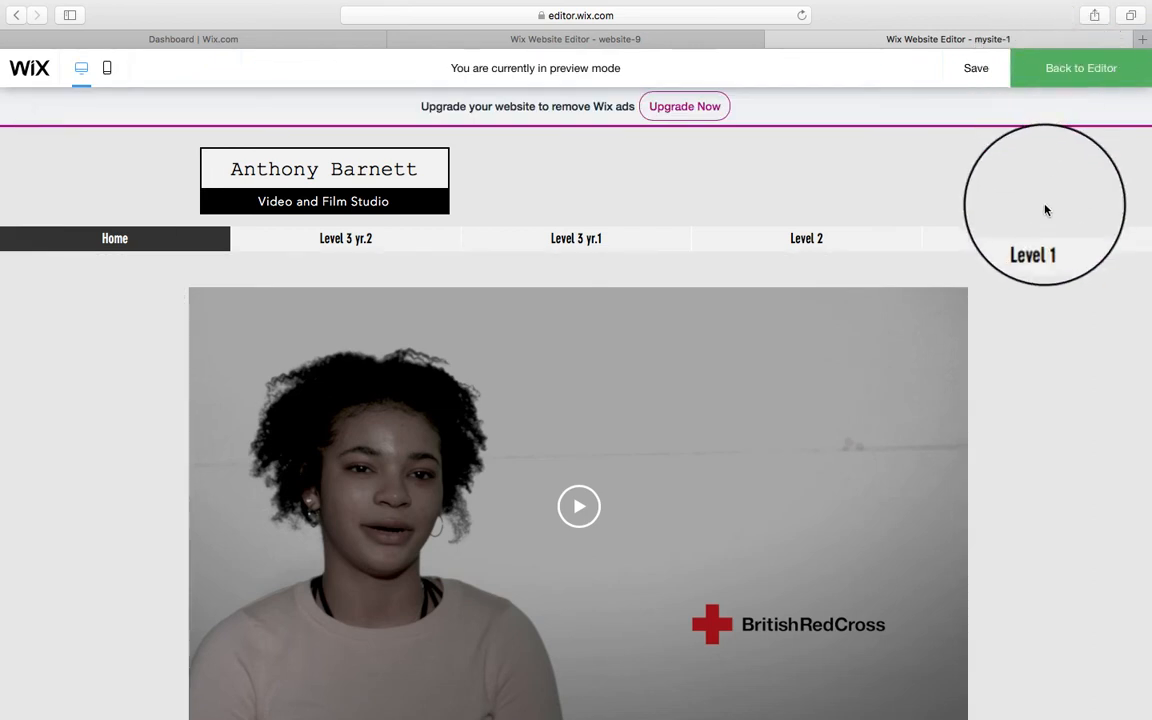
mouse_move(1030, 236)
mouse_move(846, 245)
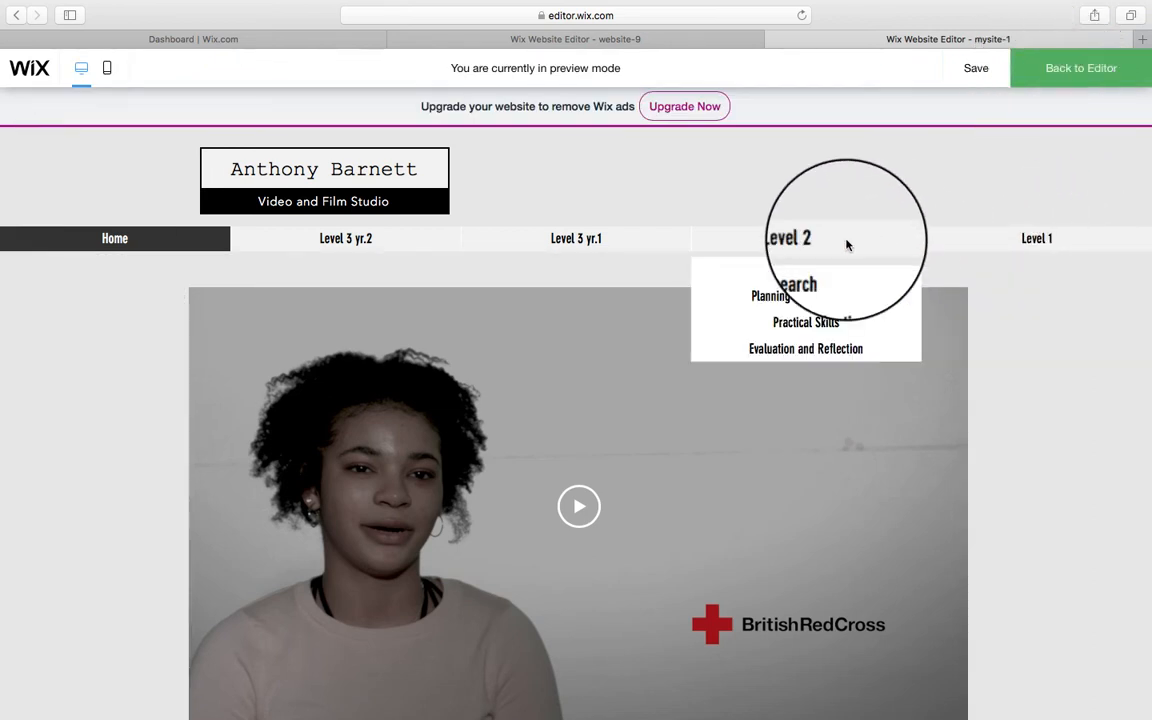
mouse_move(441, 241)
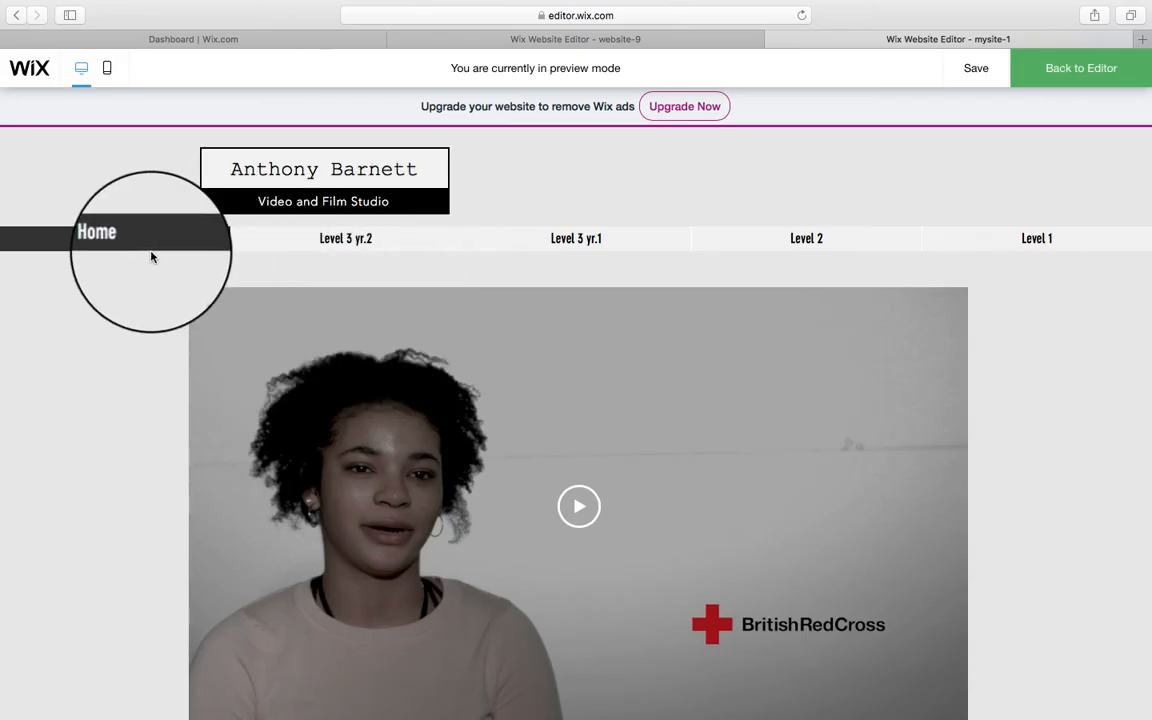
mouse_move(334, 247)
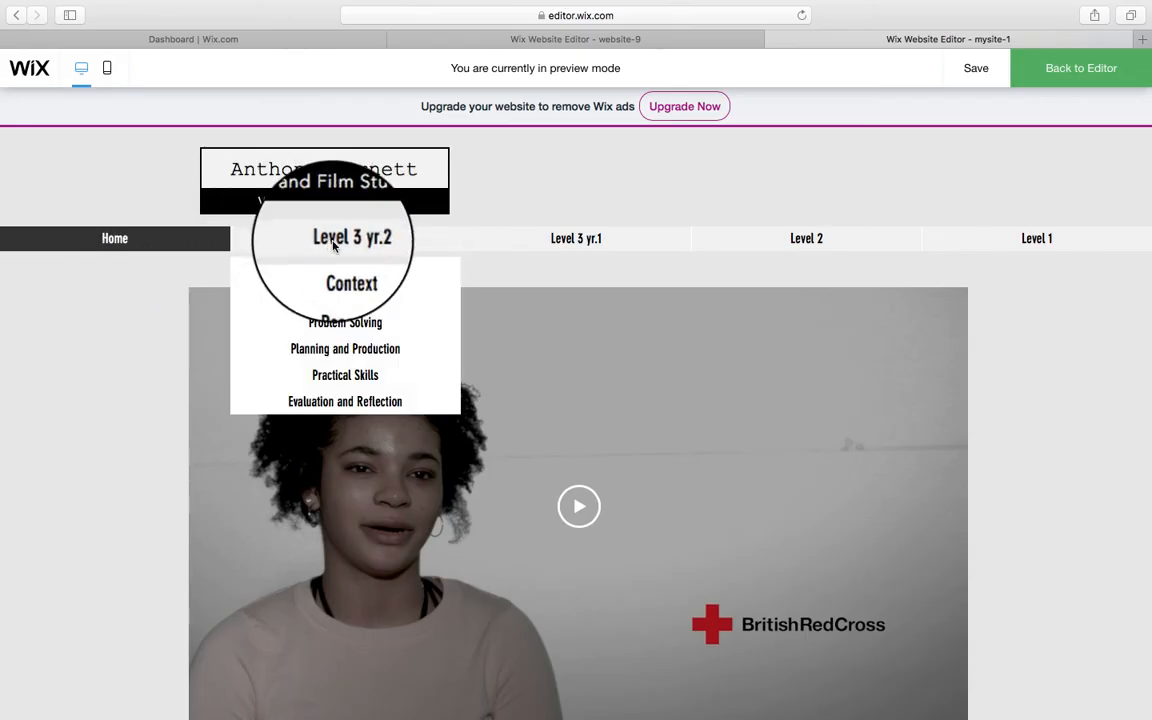
click(345, 273)
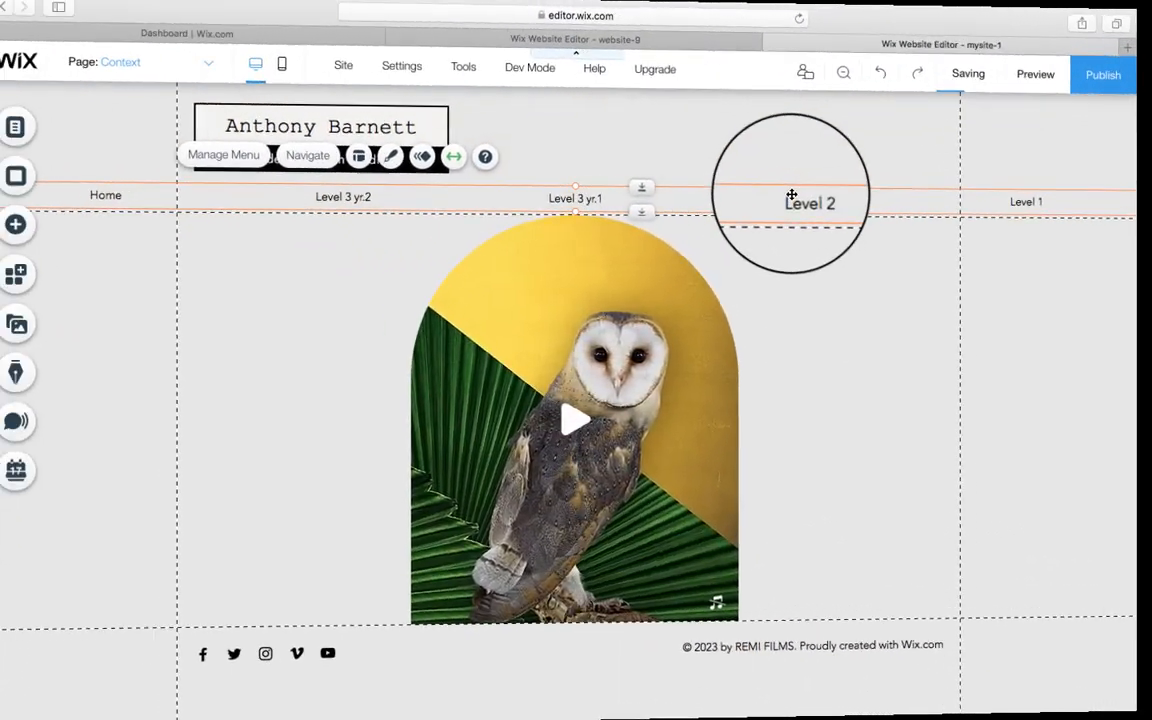
Step: Apply the themed horizontal menu design with thick black lines above and below the items to the site menu
click(392, 160)
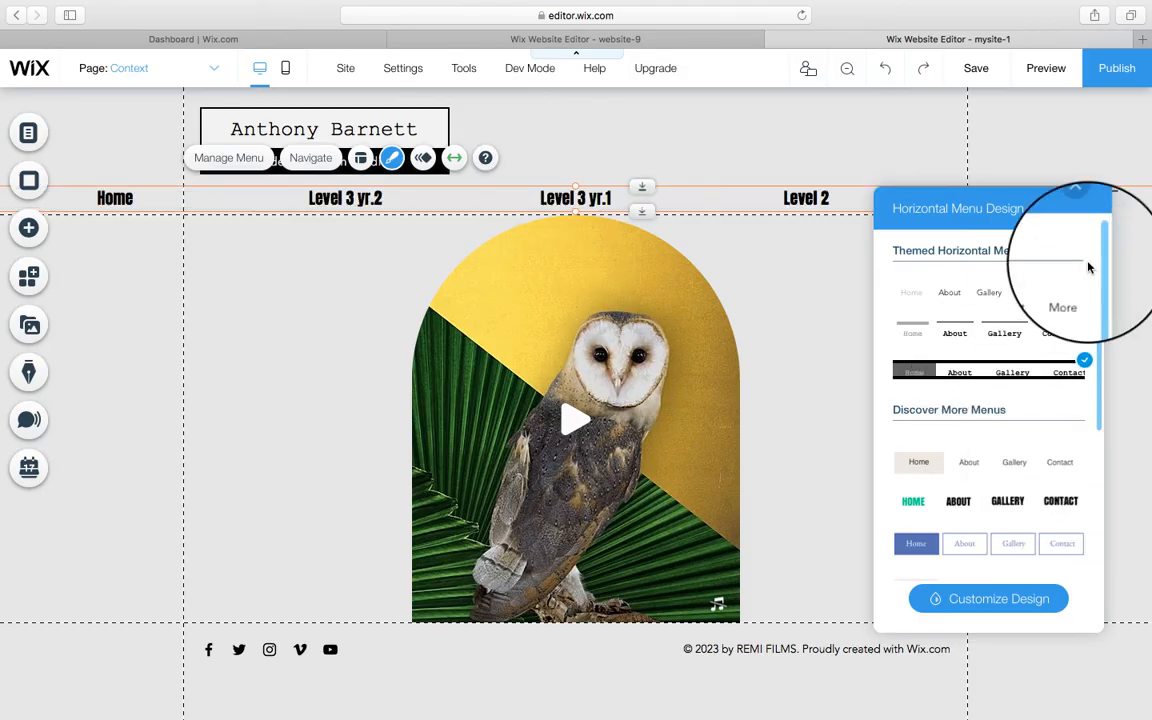
click(1080, 208)
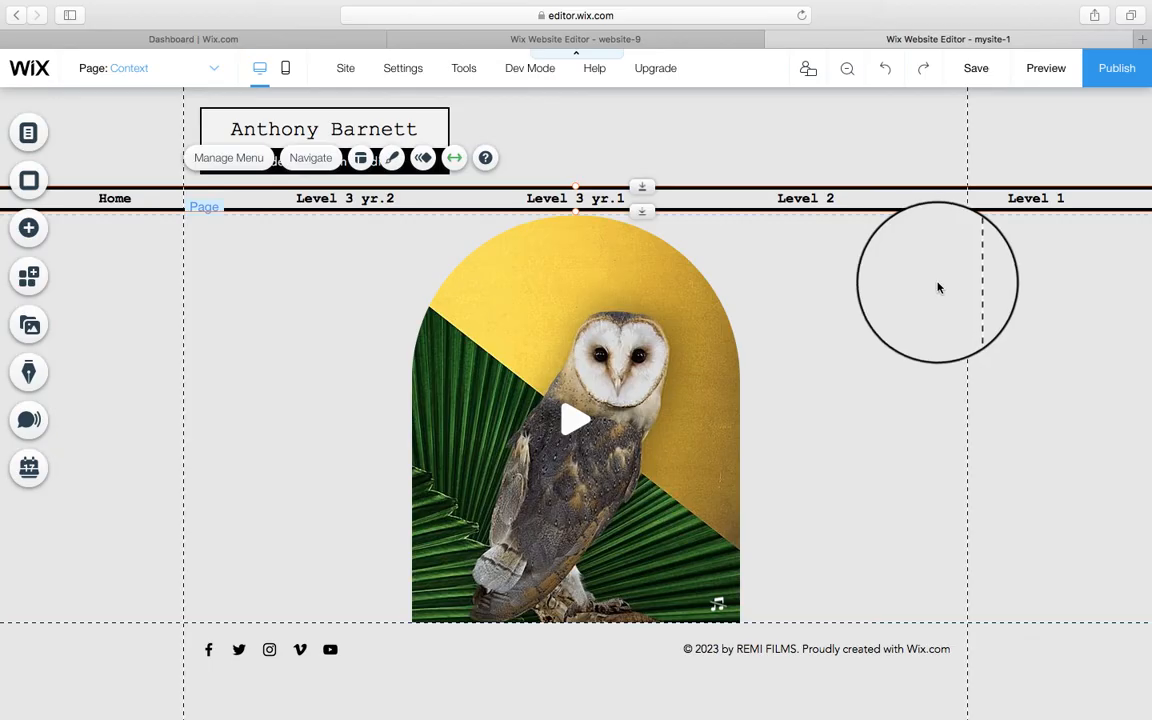
Step: Turn the horizontal menu's full-width stretch off and back on, and close the stretch settings
click(455, 160)
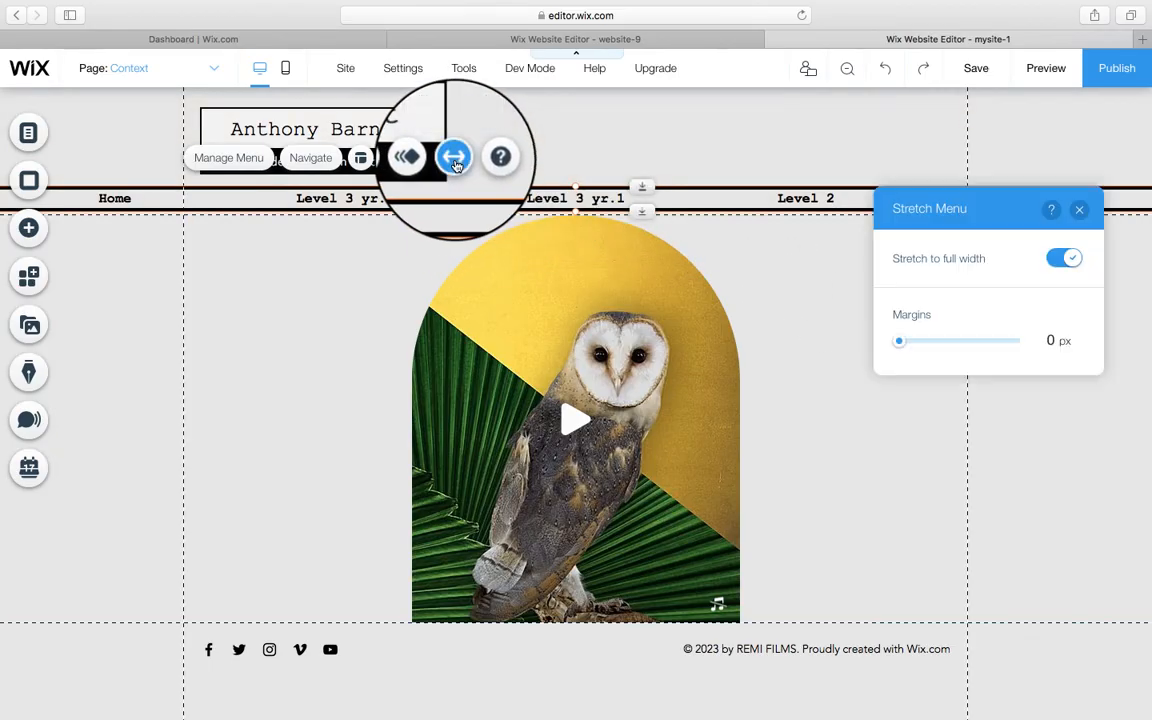
click(1062, 260)
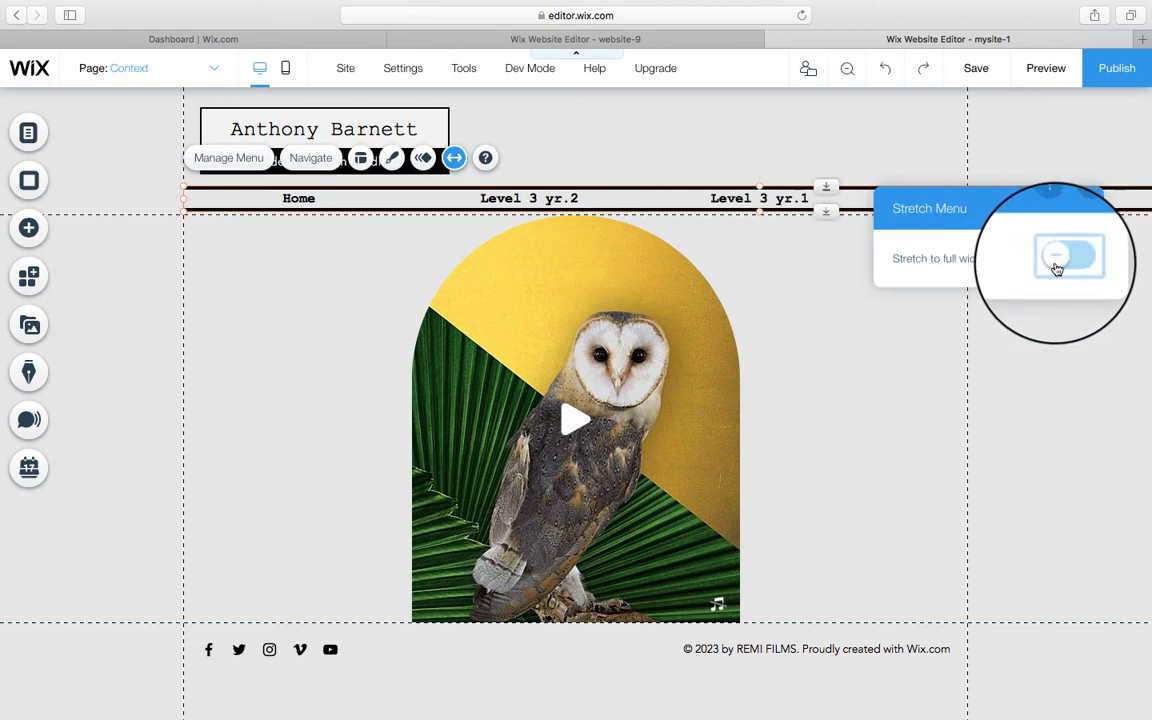
click(1024, 335)
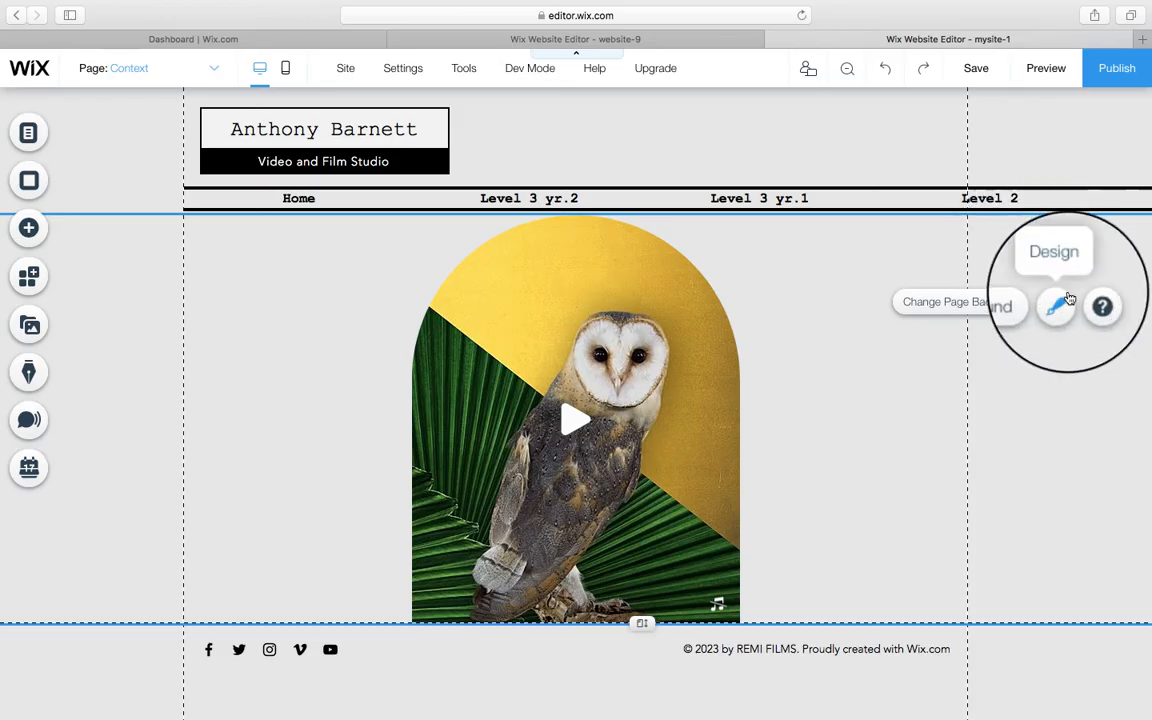
click(632, 199)
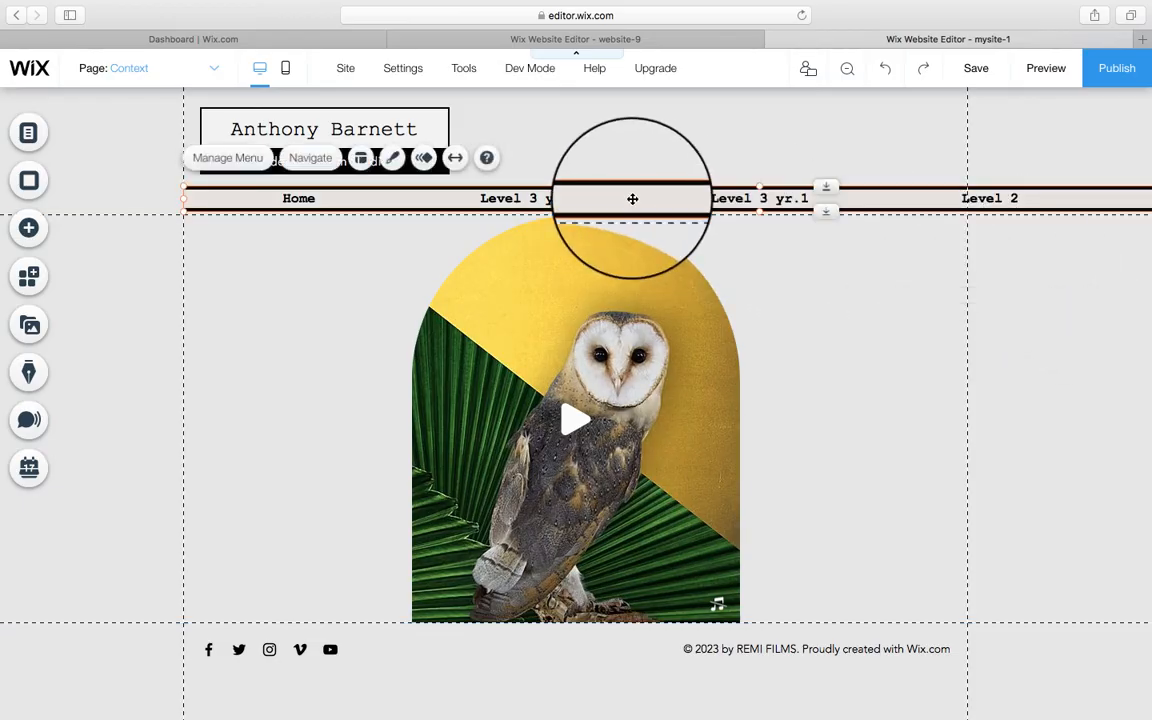
click(454, 159)
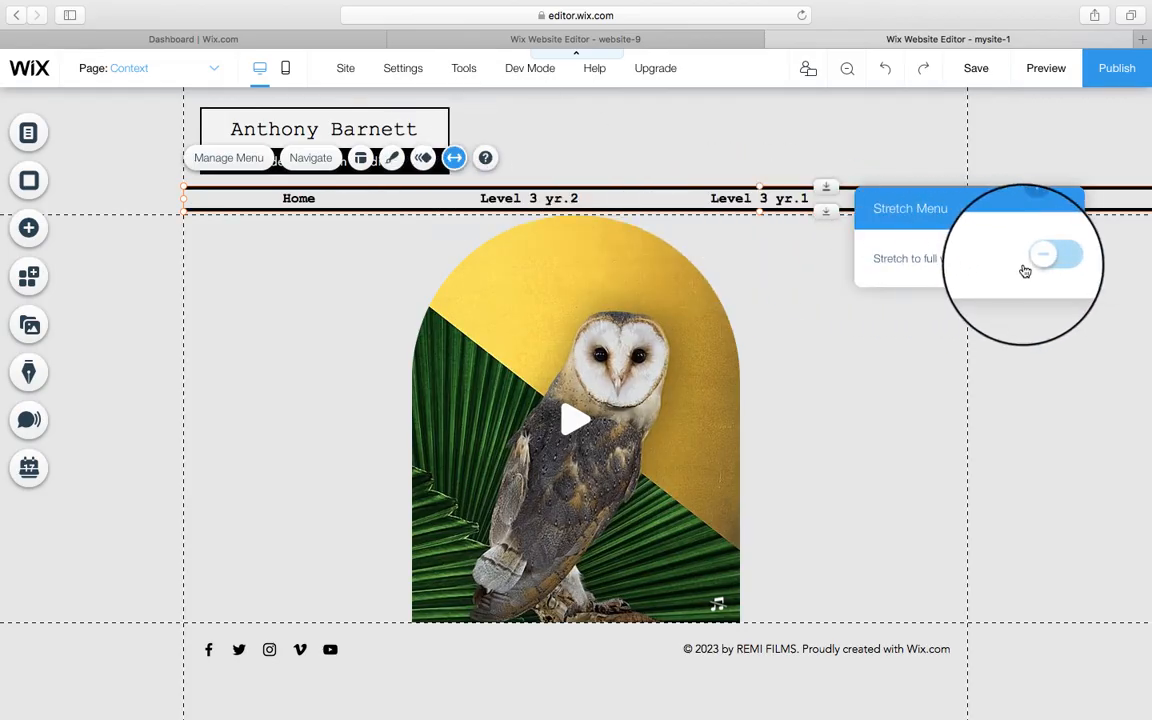
click(1039, 262)
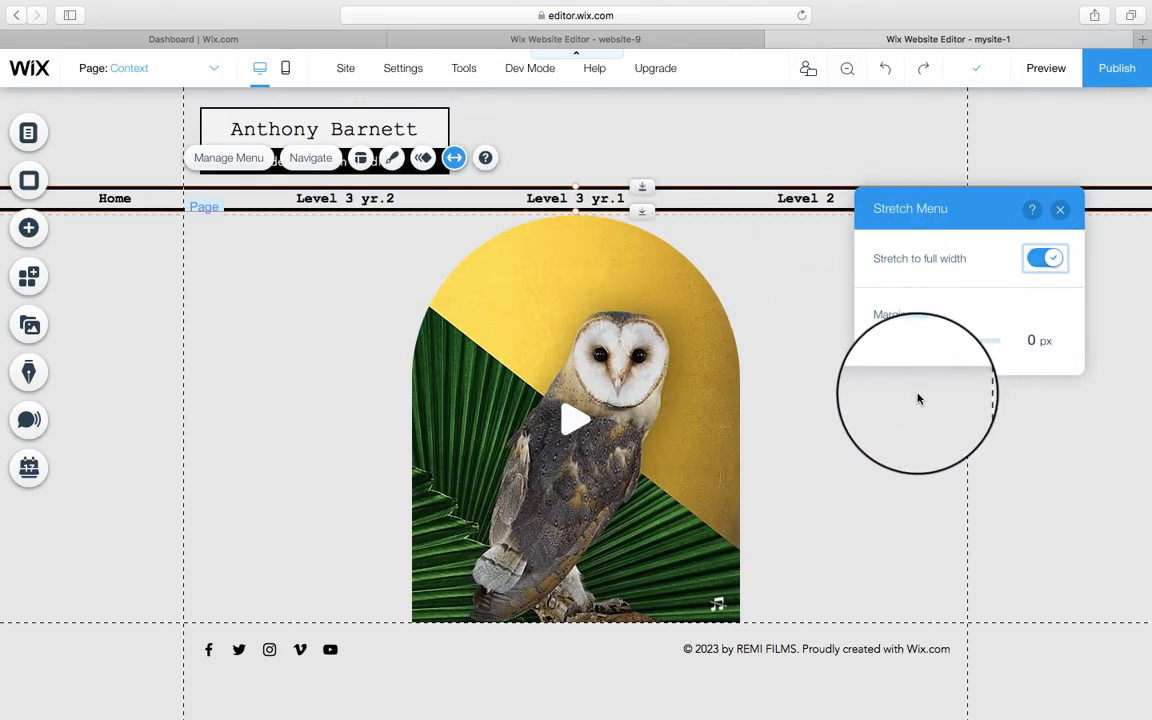
click(830, 323)
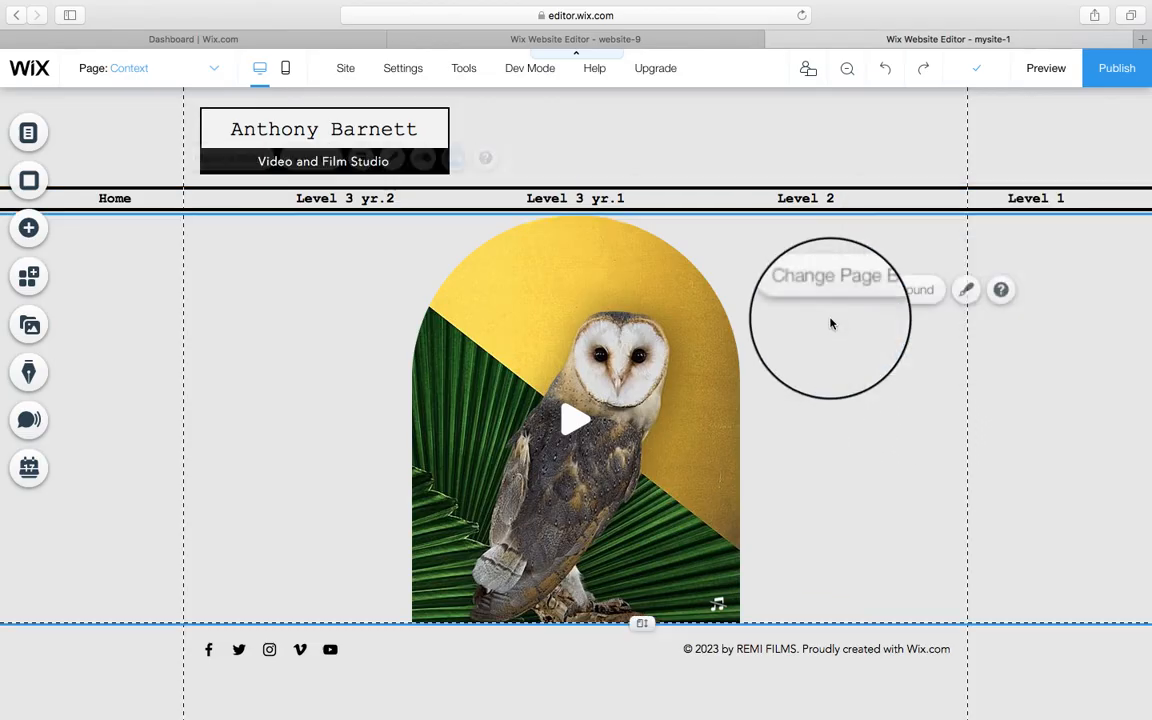
Step: Change the horizontal menu's design to the blue-outlined separate boxes style and close the design settings
click(441, 195)
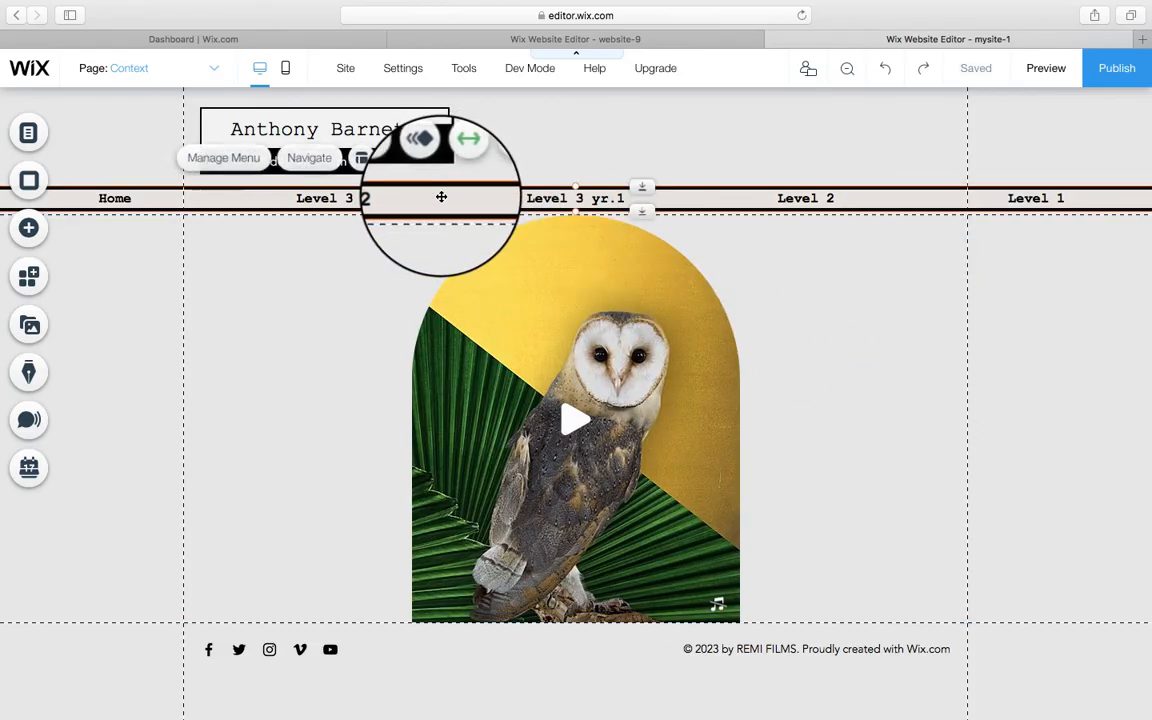
click(392, 160)
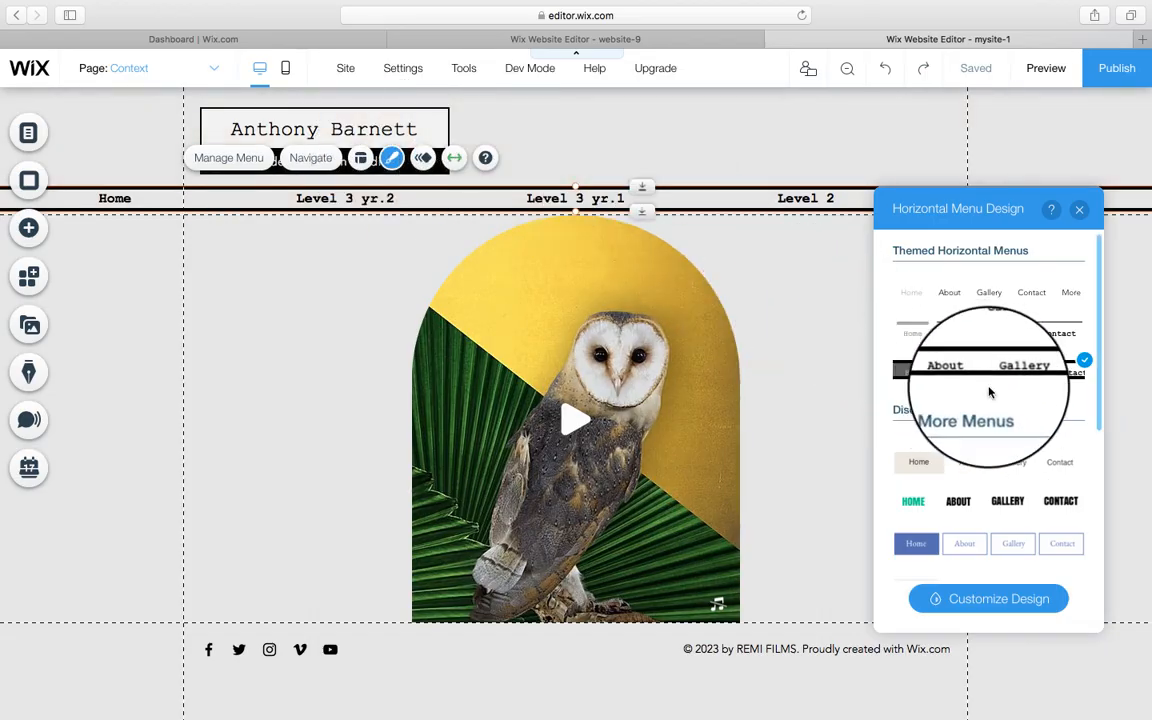
click(968, 548)
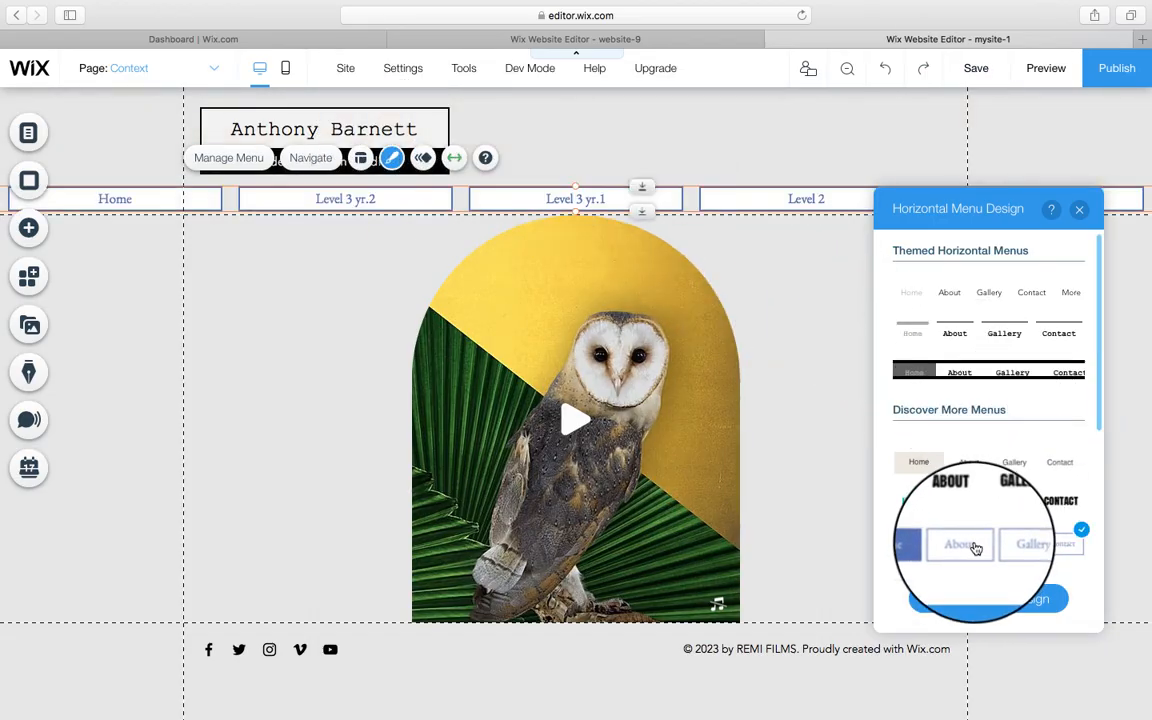
click(1132, 353)
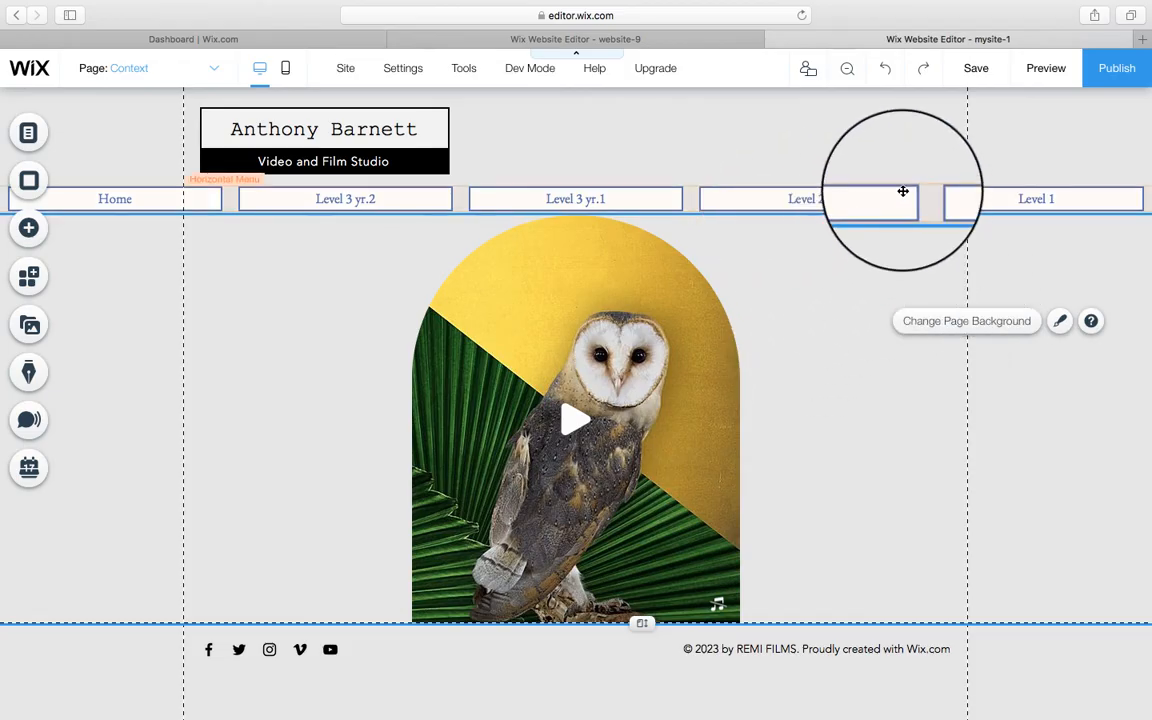
Step: Preview the restyled menu's level submenus, open the Home page, and play its British Red Cross video
click(1031, 75)
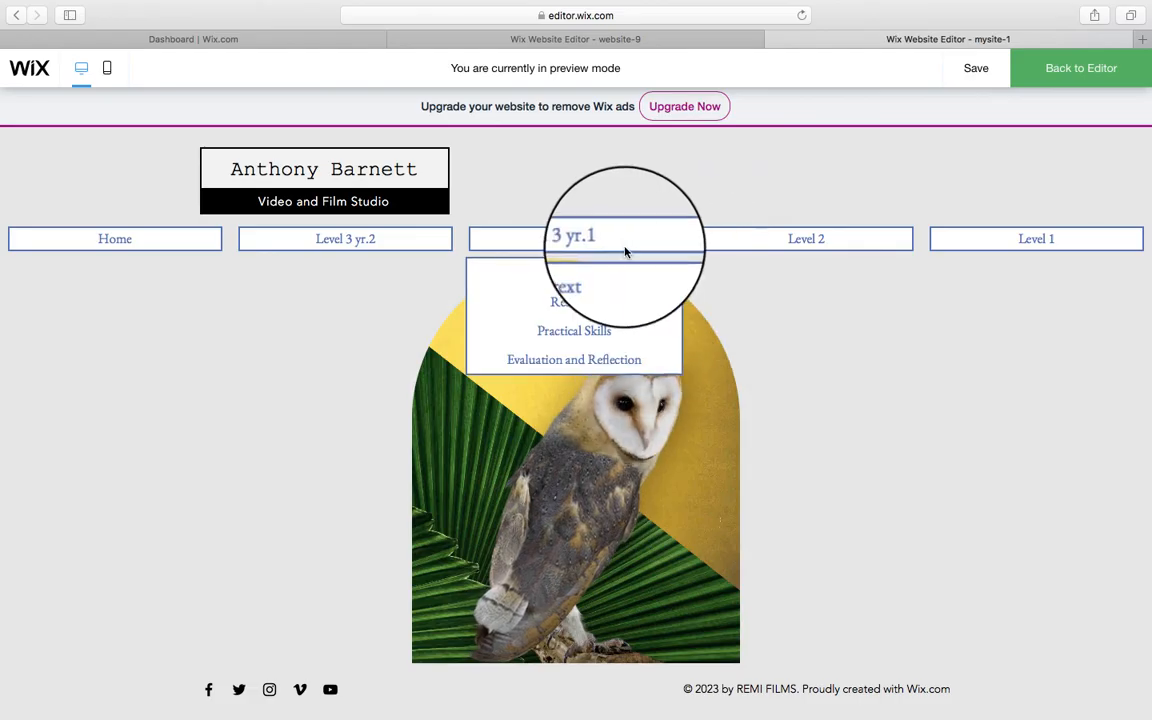
mouse_move(405, 243)
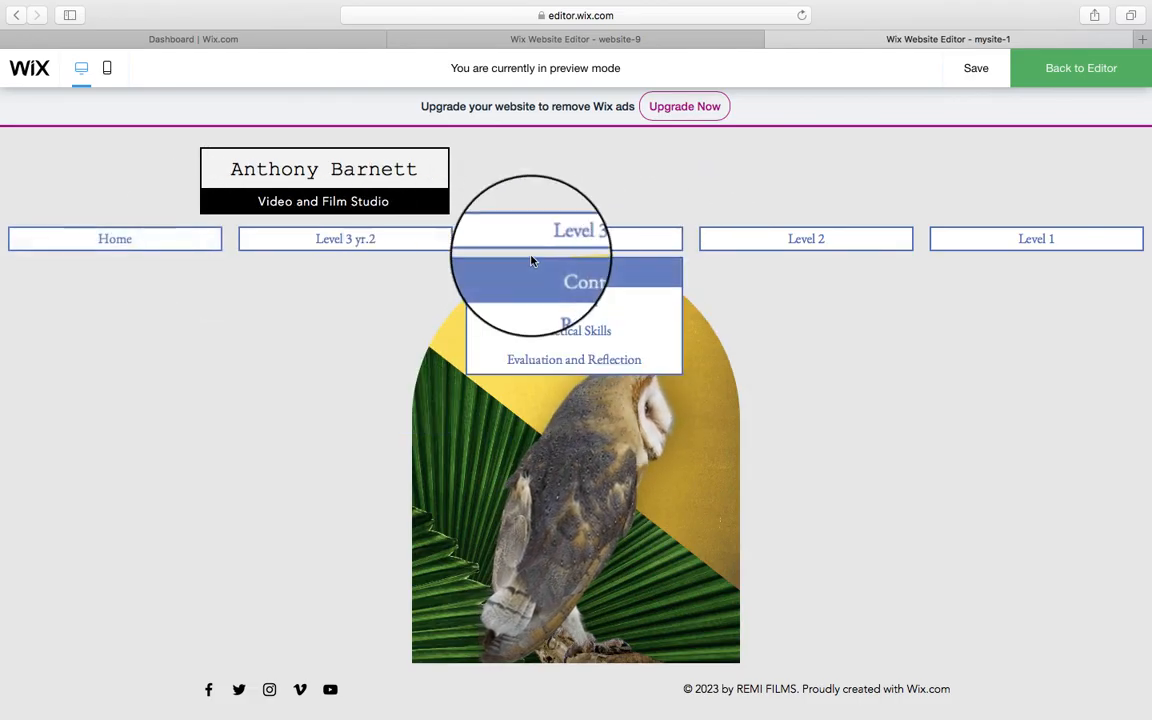
mouse_move(790, 250)
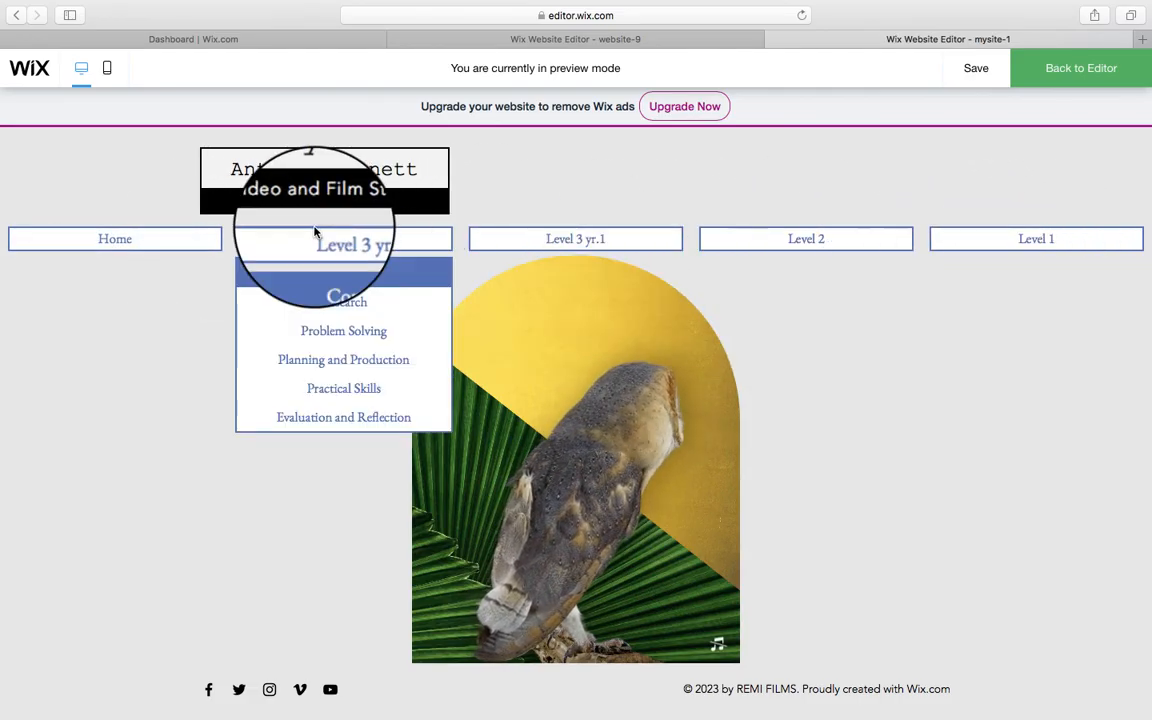
click(135, 244)
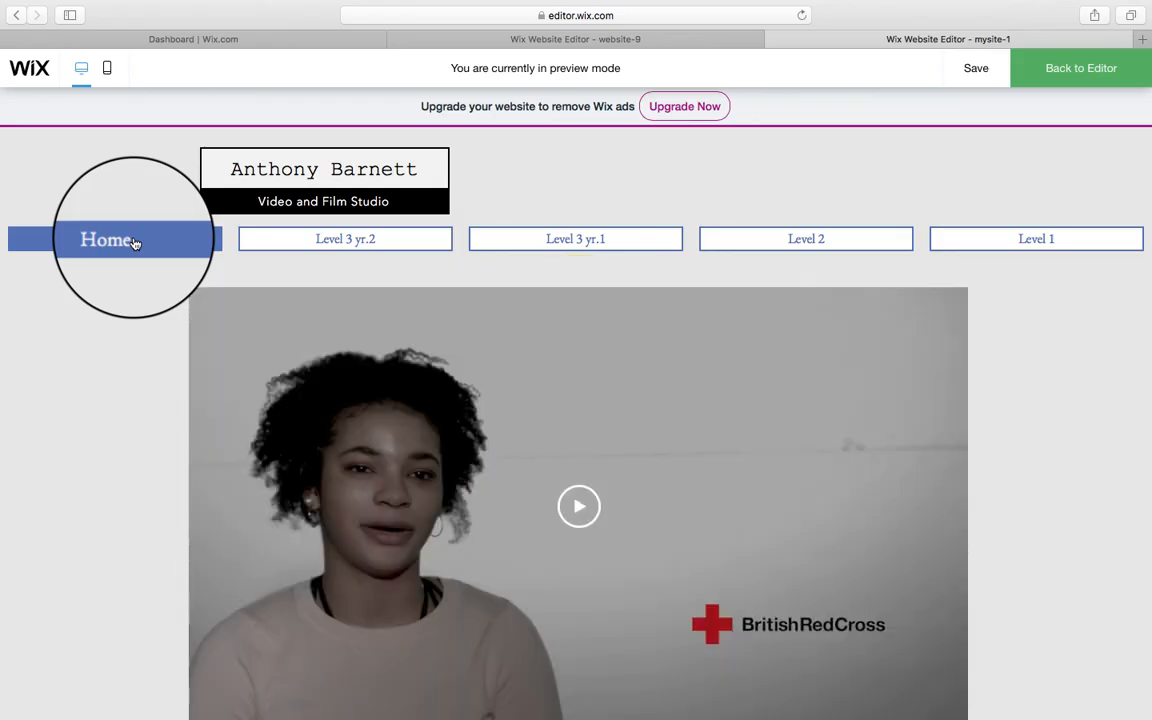
click(589, 502)
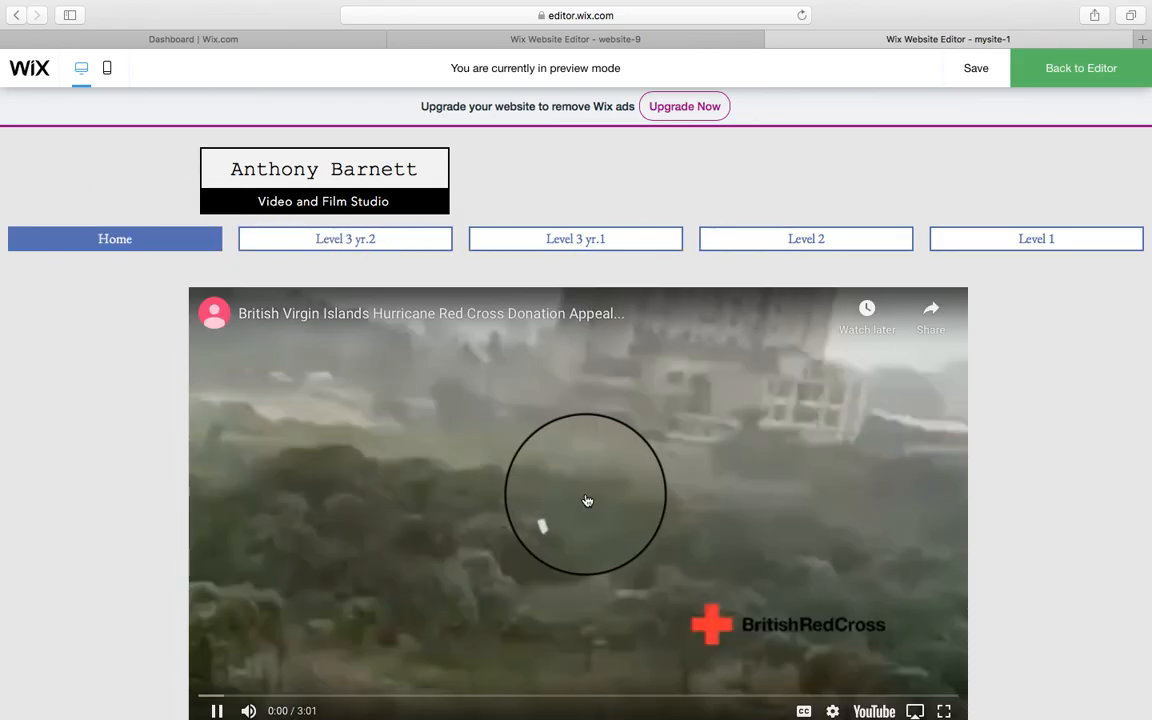